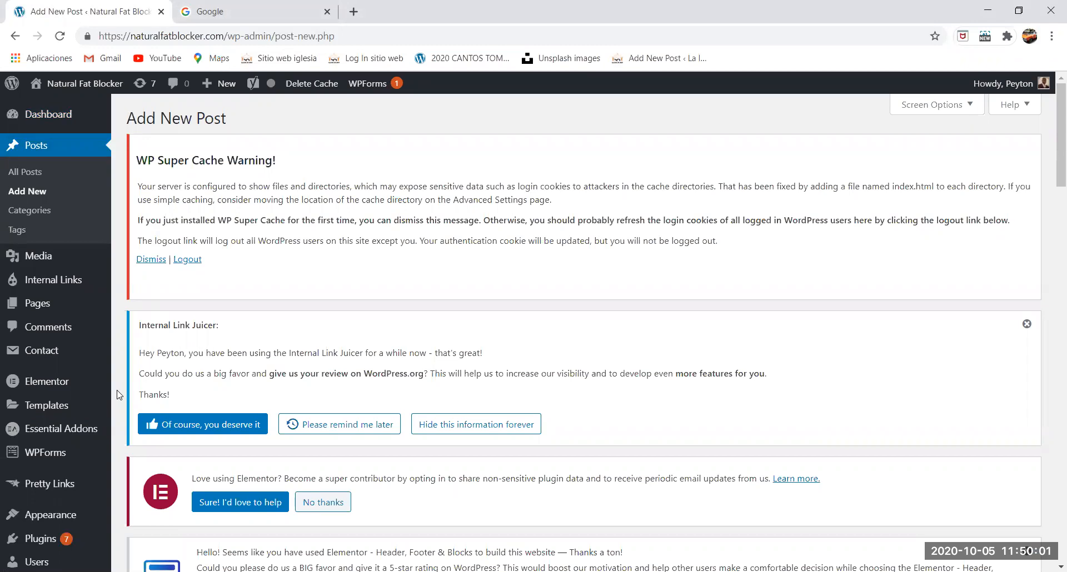
# - Open the new, untitled post in the Elementor editor
pyautogui.scroll(-3, 207, 467)
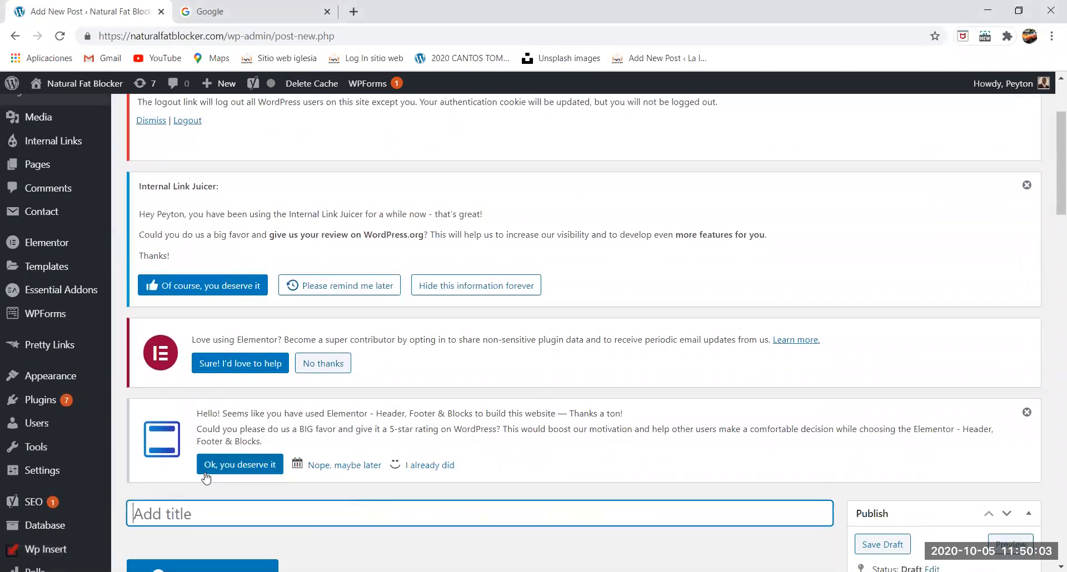
pyautogui.scroll(-1, 210, 516)
pyautogui.click(210, 516)
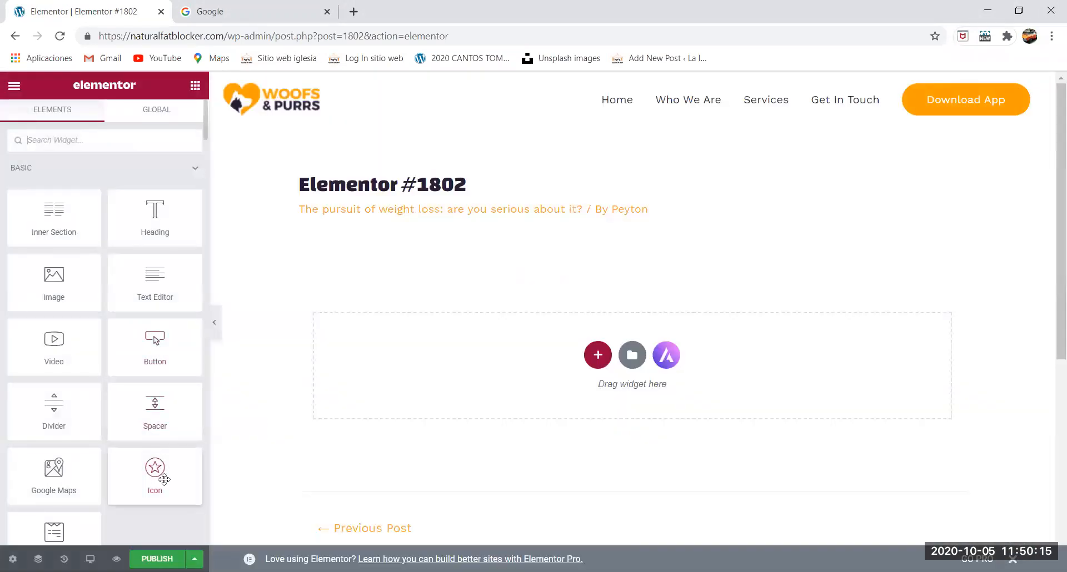
# - Place an Icon widget in the empty canvas area and delete the section that holds it
pyautogui.moveTo(164, 479); pyautogui.dragTo(572, 367)
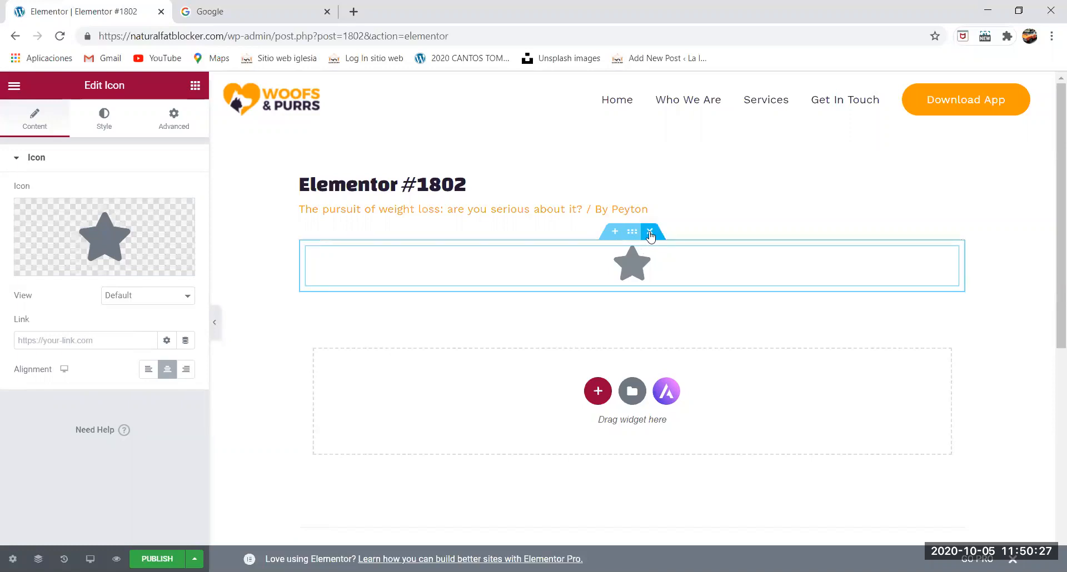
pyautogui.click(650, 232)
# - Browse the template library's blocks from the hero to the heading designs and preview the grey "Secondary Heading" block numbered .01
pyautogui.click(666, 367)
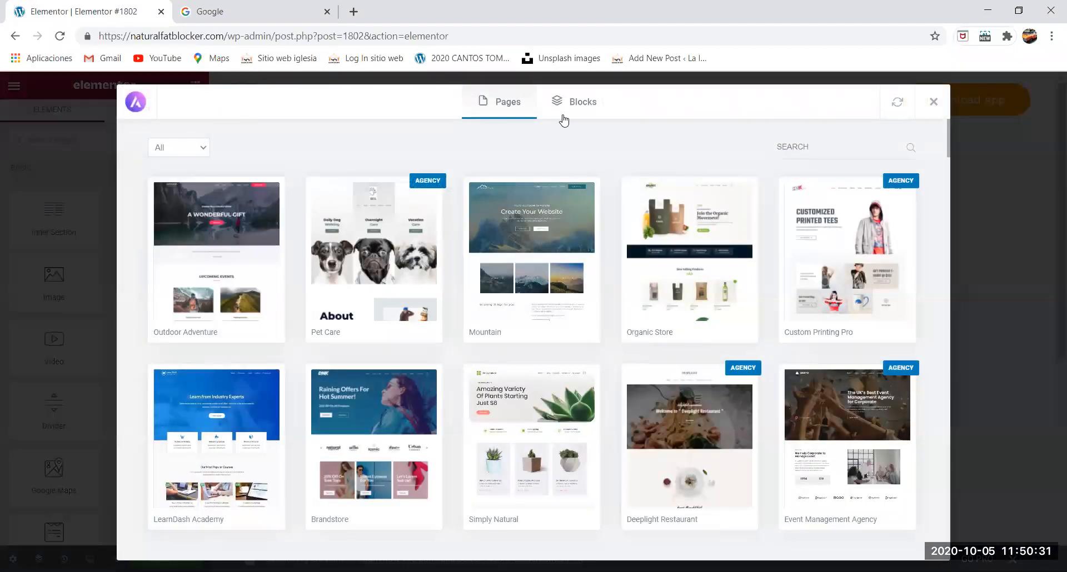
pyautogui.click(572, 107)
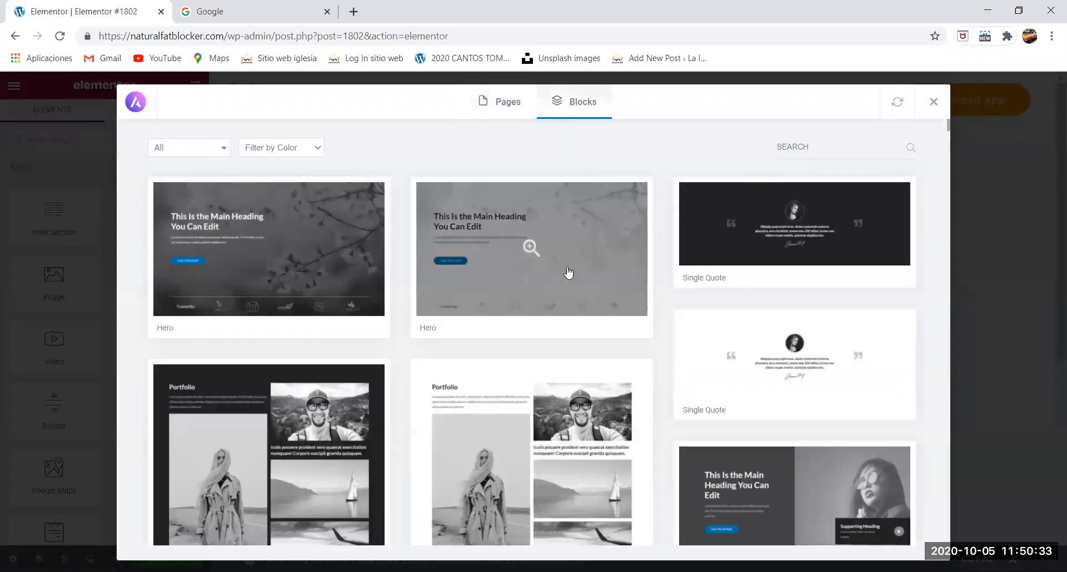
pyautogui.scroll(-5, 566, 334)
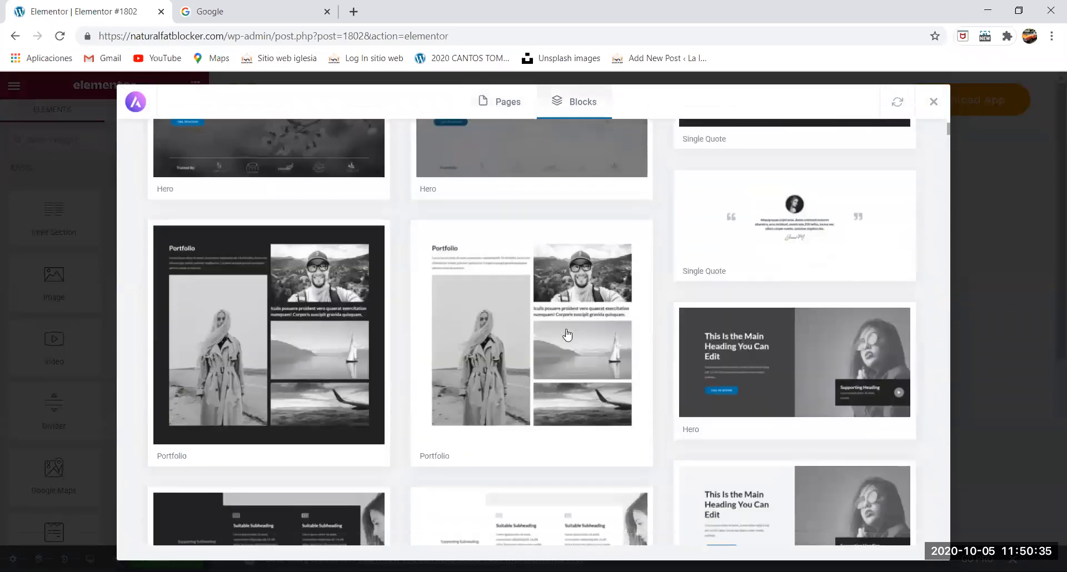
pyautogui.scroll(-3, 567, 334)
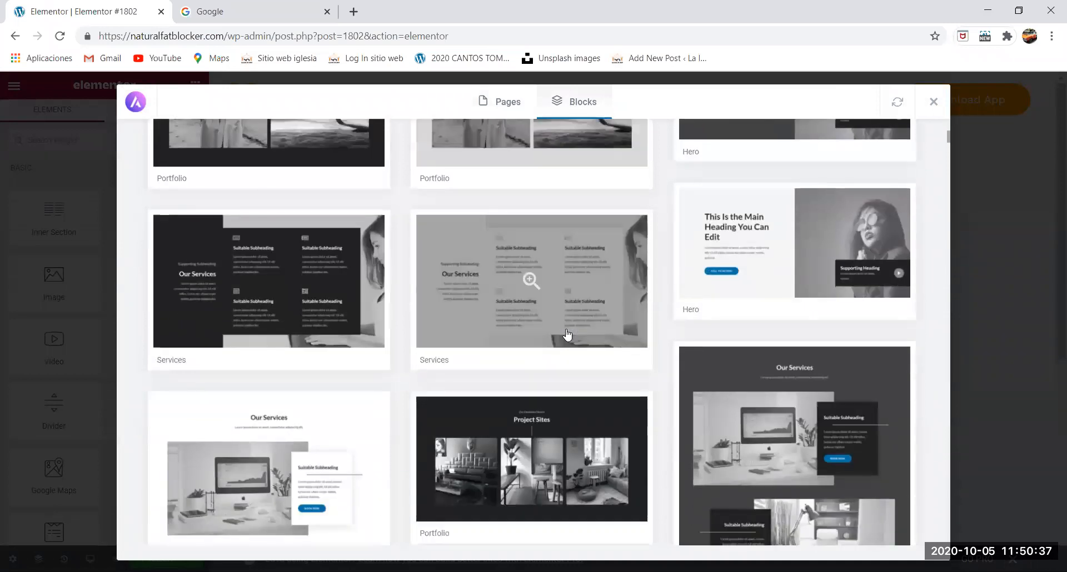
pyautogui.scroll(-7, 379, 347)
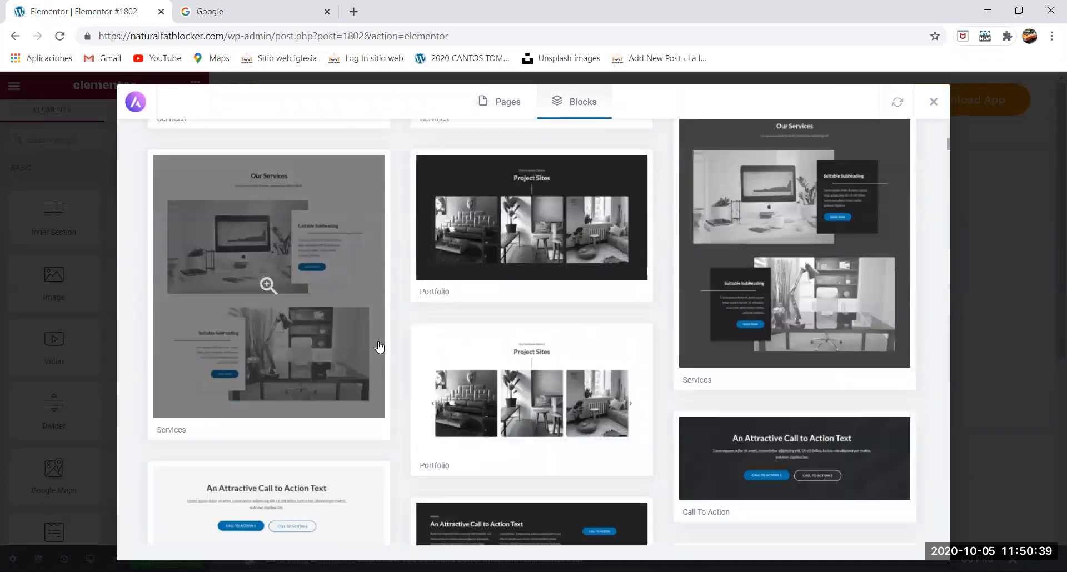
pyautogui.scroll(-8, 379, 348)
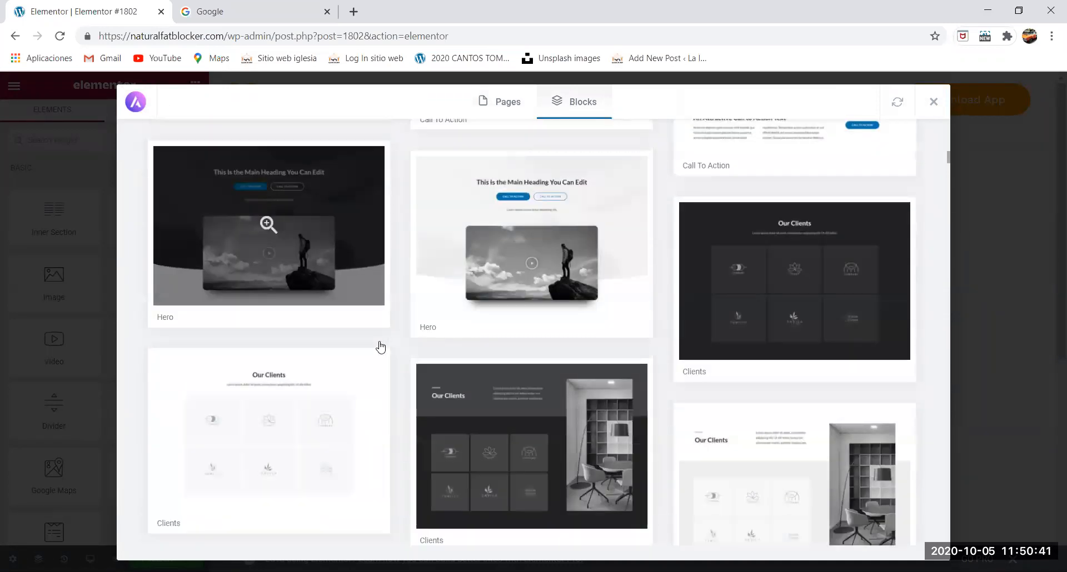
pyautogui.scroll(-2, 379, 348)
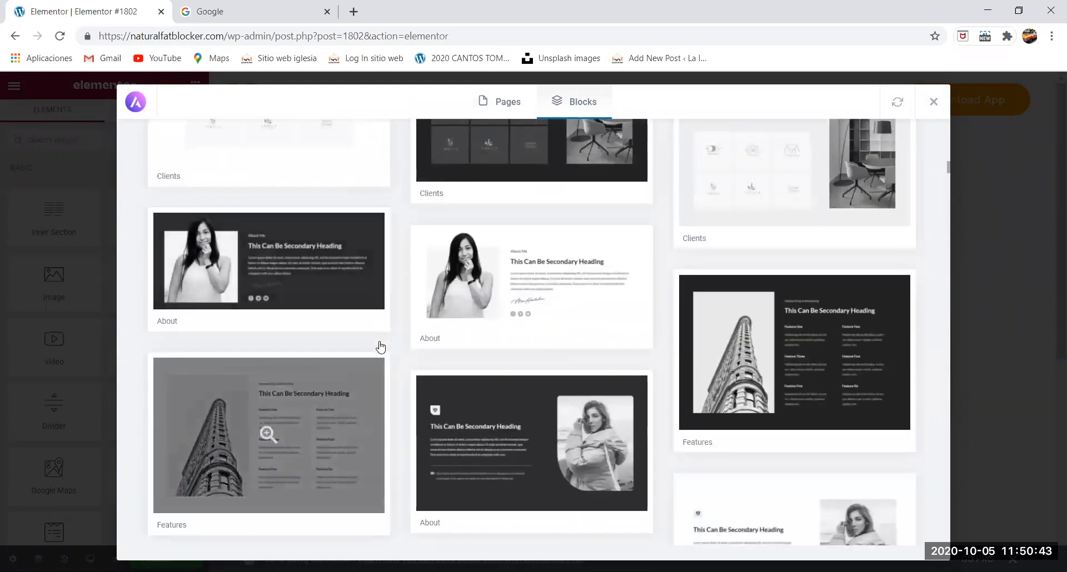
pyautogui.scroll(-4, 379, 347)
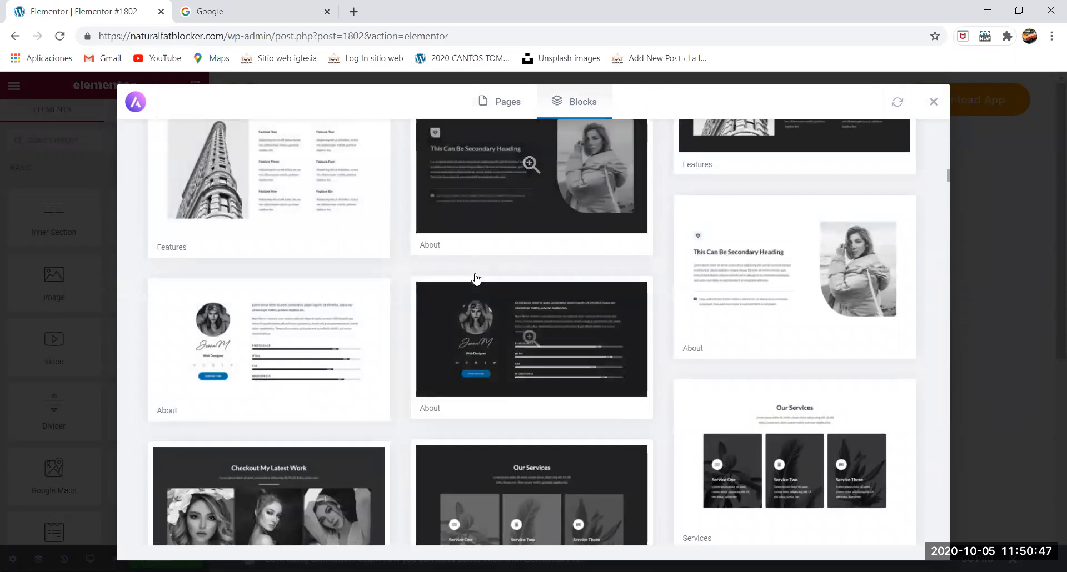
pyautogui.scroll(-7, 475, 276)
pyautogui.scroll(-6, 476, 279)
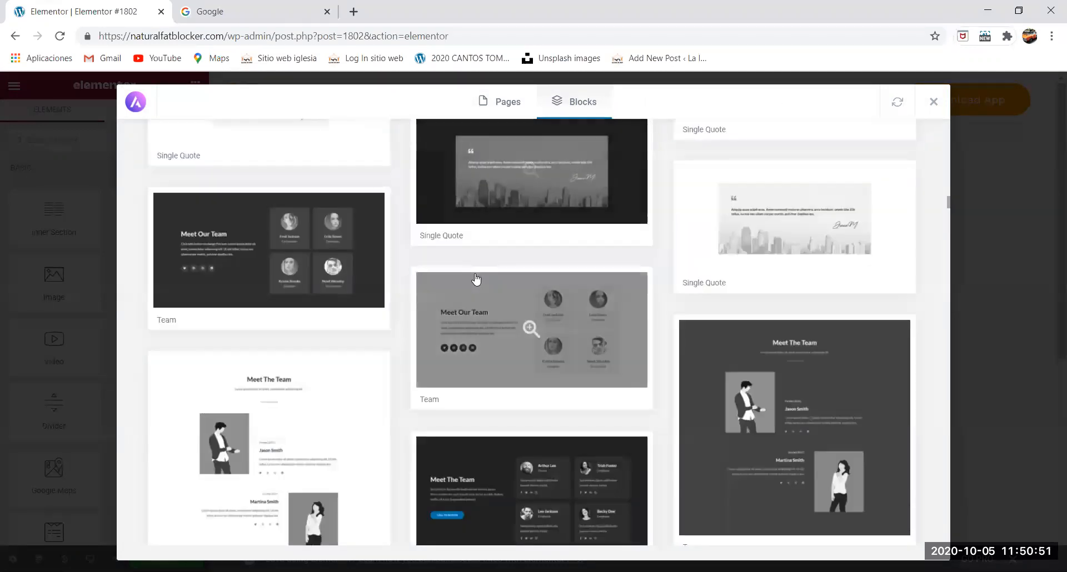
pyautogui.scroll(-6, 476, 281)
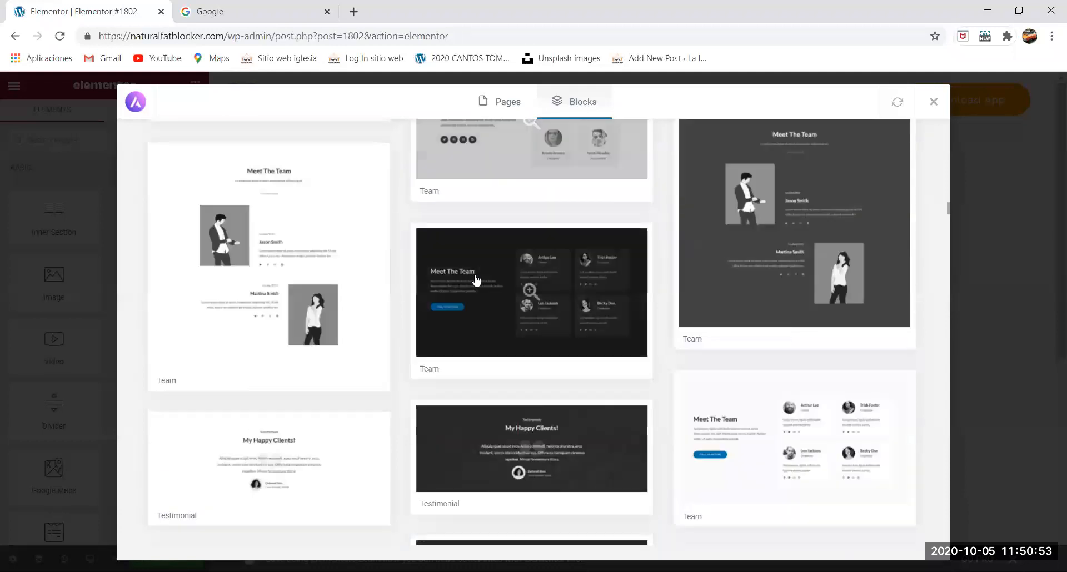
pyautogui.scroll(-8, 475, 280)
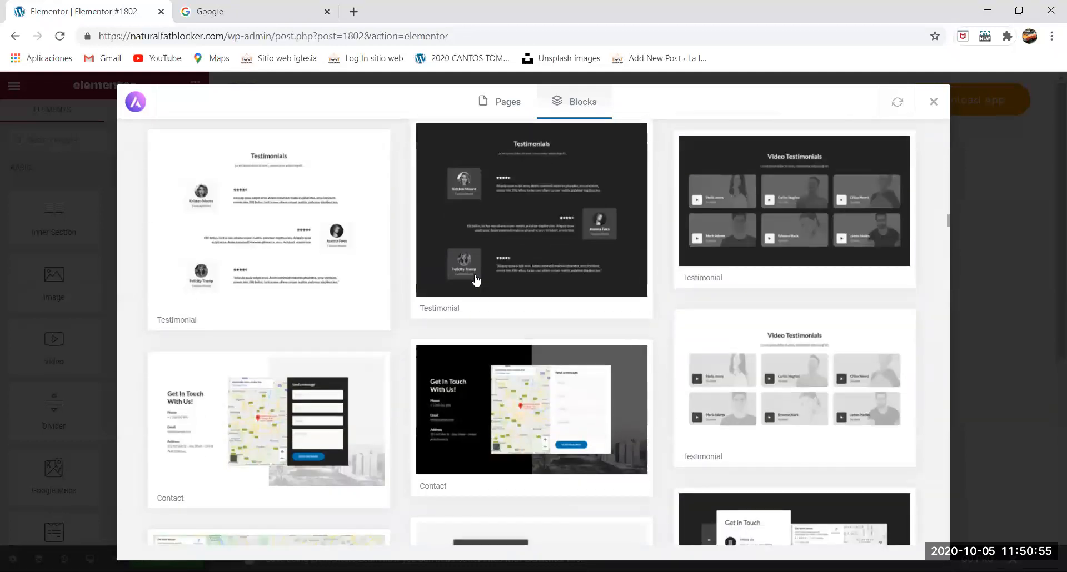
pyautogui.scroll(-10, 475, 280)
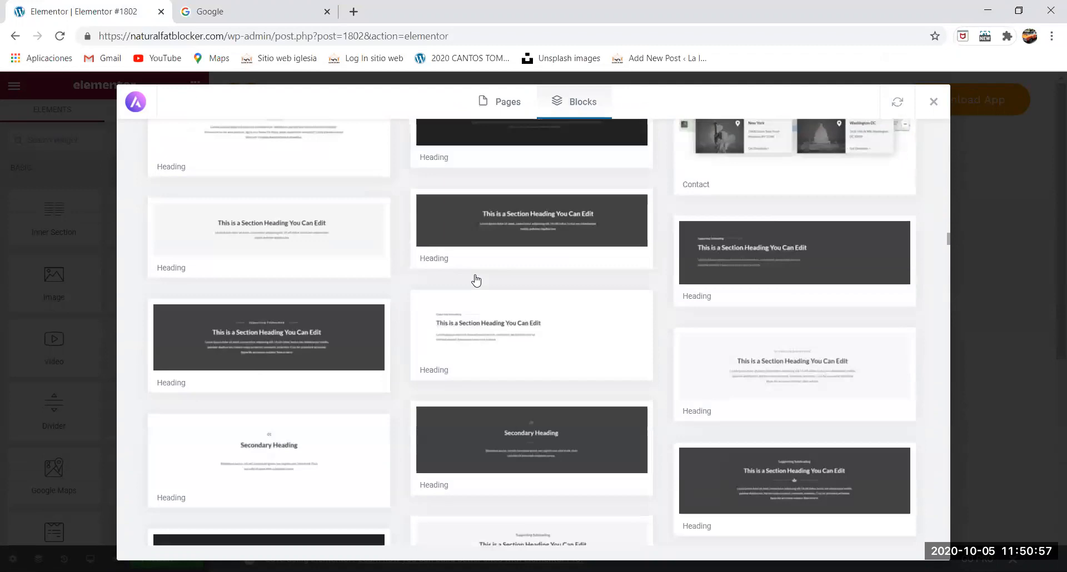
pyautogui.scroll(-2, 476, 281)
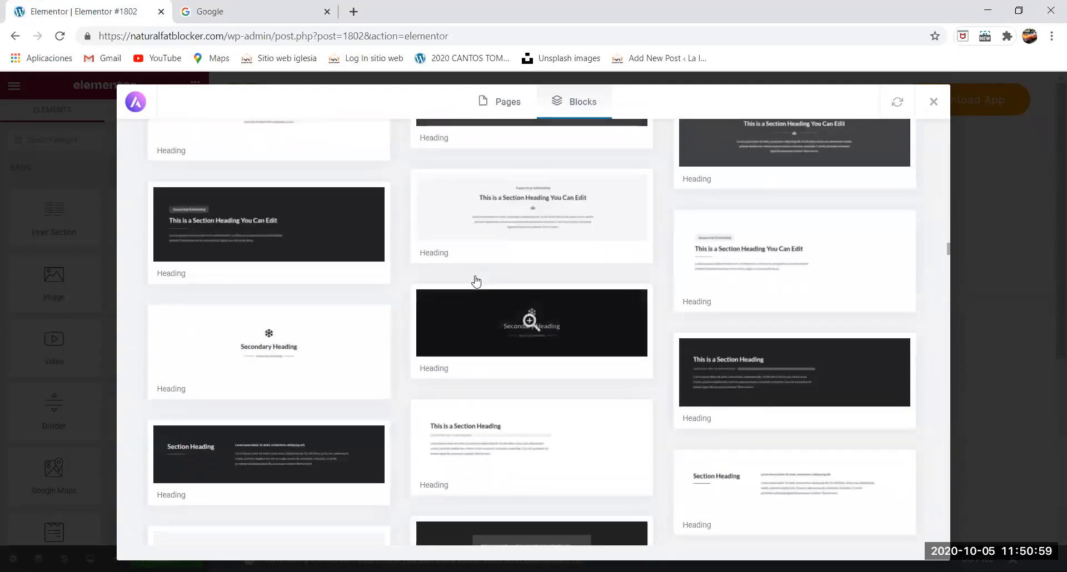
pyautogui.scroll(2, 476, 281)
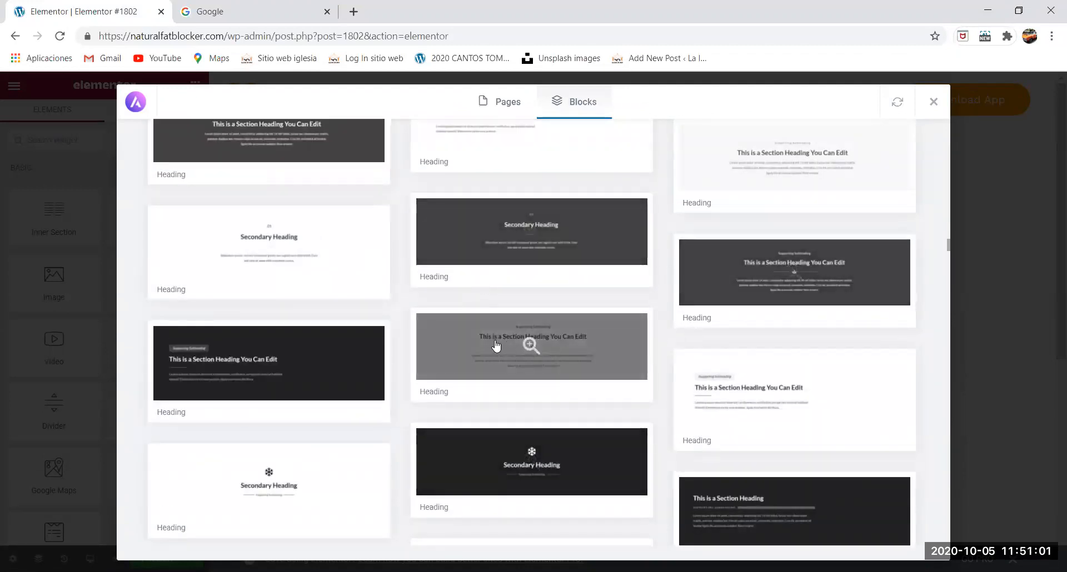
pyautogui.click(541, 234)
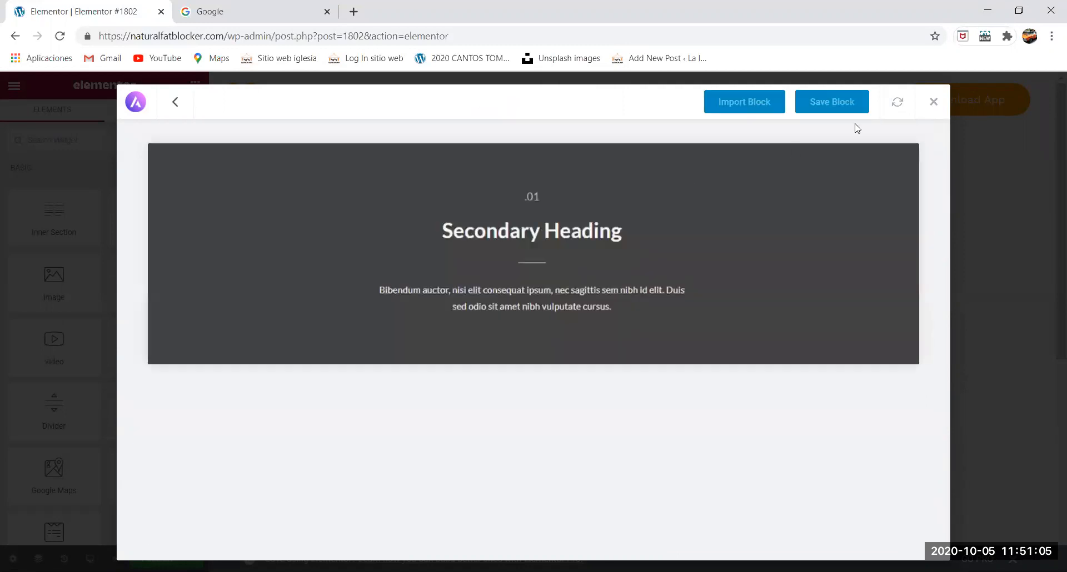
pyautogui.click(176, 104)
# - Import the black "Secondary Heading" block with the snowflake icon and supporting subheading into the post
pyautogui.scroll(-5, 445, 334)
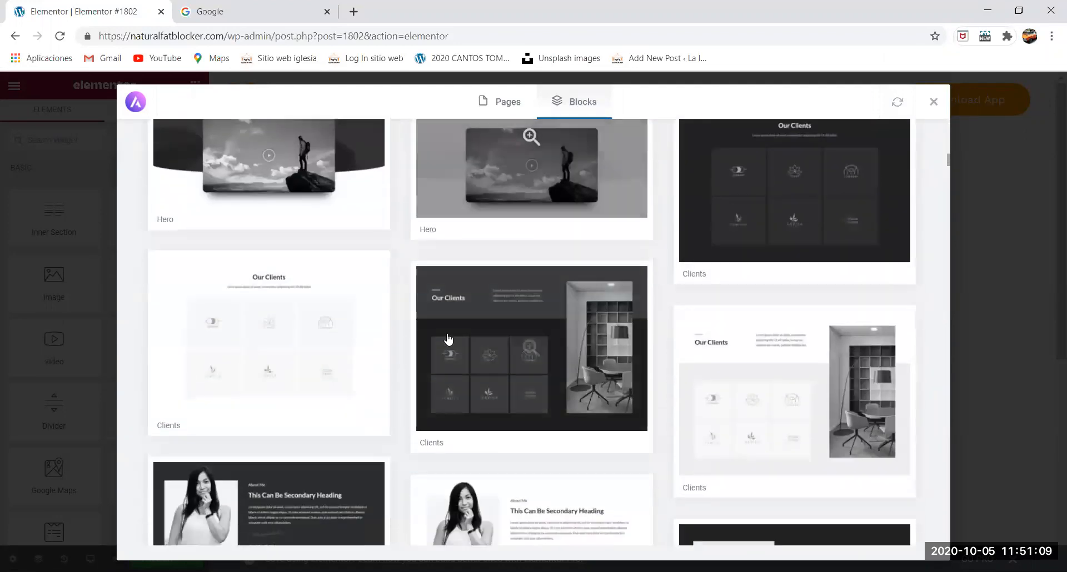
pyautogui.scroll(-15, 448, 339)
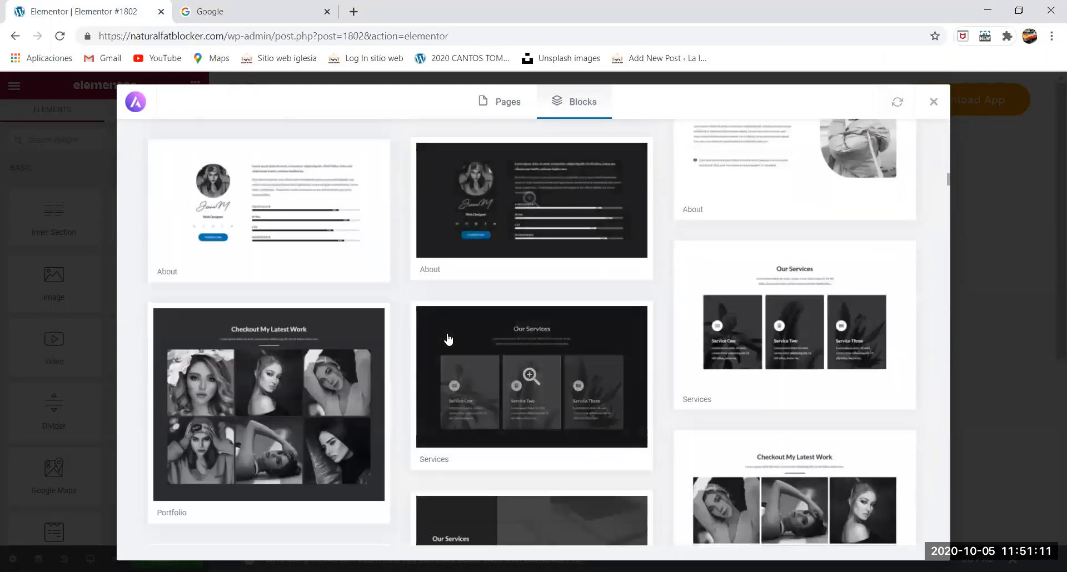
pyautogui.scroll(-15, 448, 339)
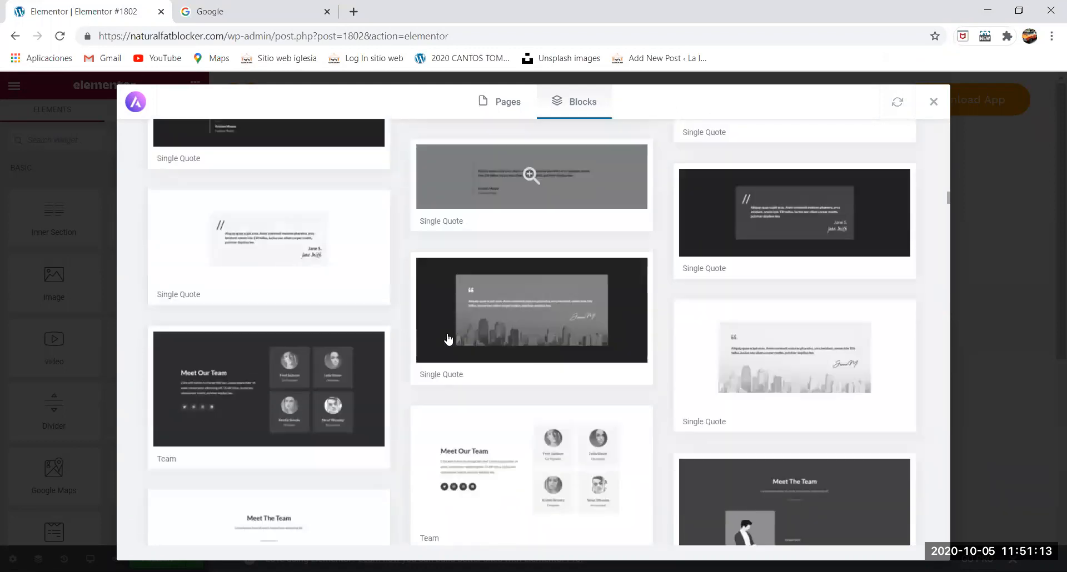
pyautogui.scroll(-15, 449, 339)
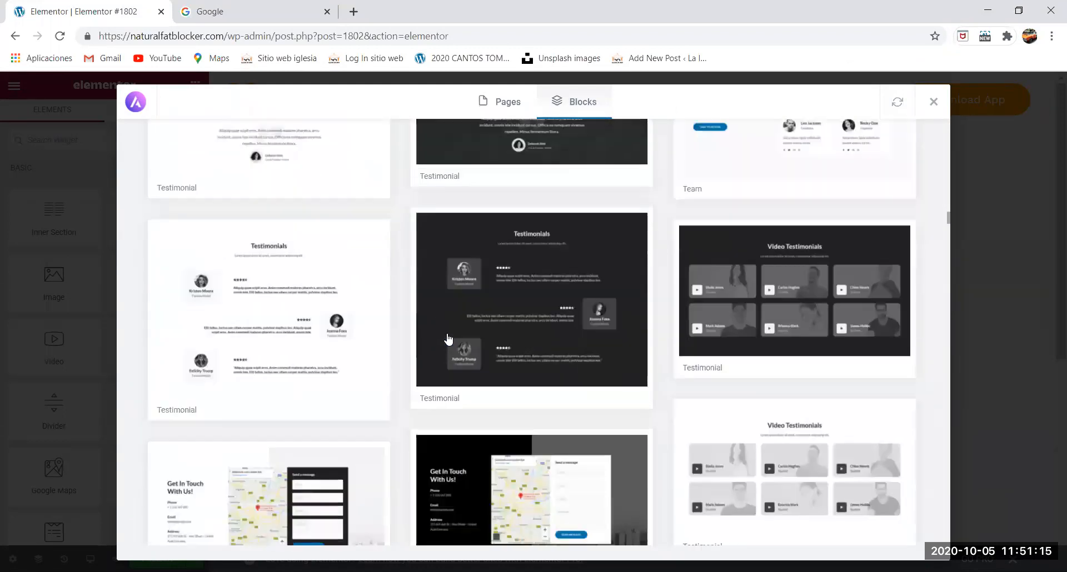
pyautogui.scroll(-15, 449, 339)
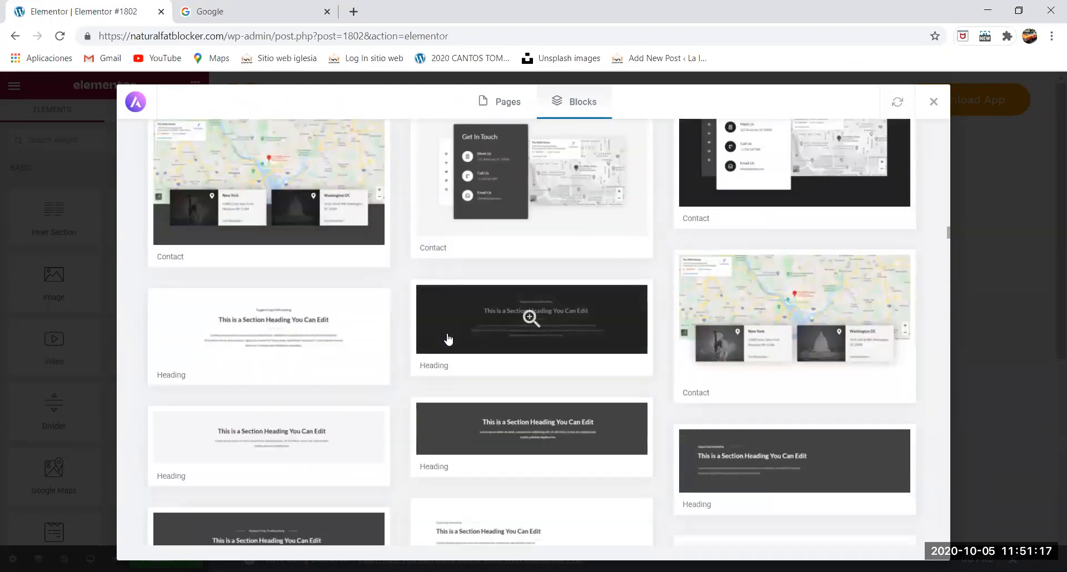
pyautogui.scroll(-12, 448, 339)
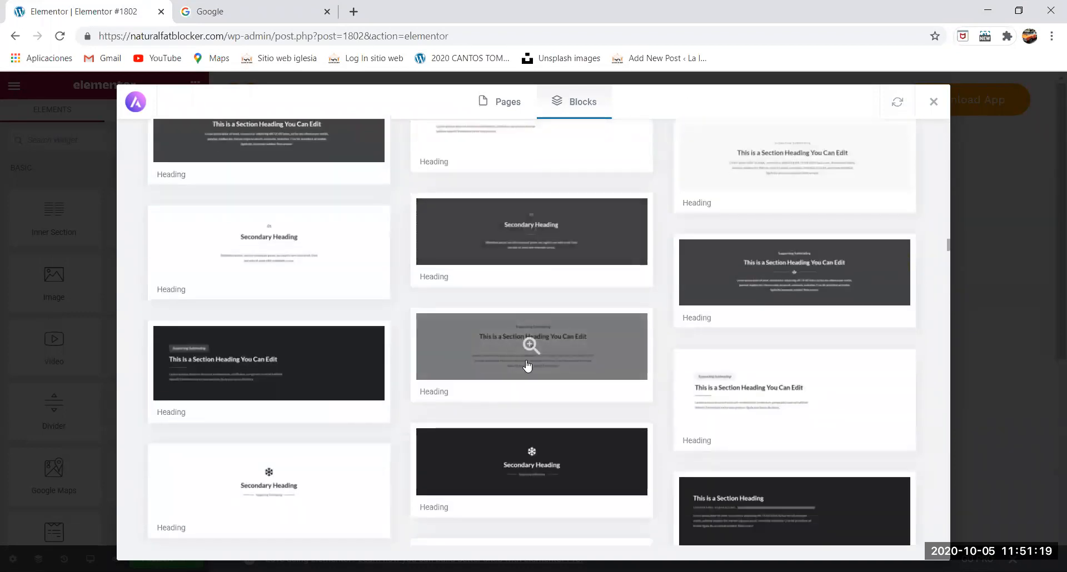
pyautogui.scroll(-3, 527, 366)
pyautogui.click(478, 321)
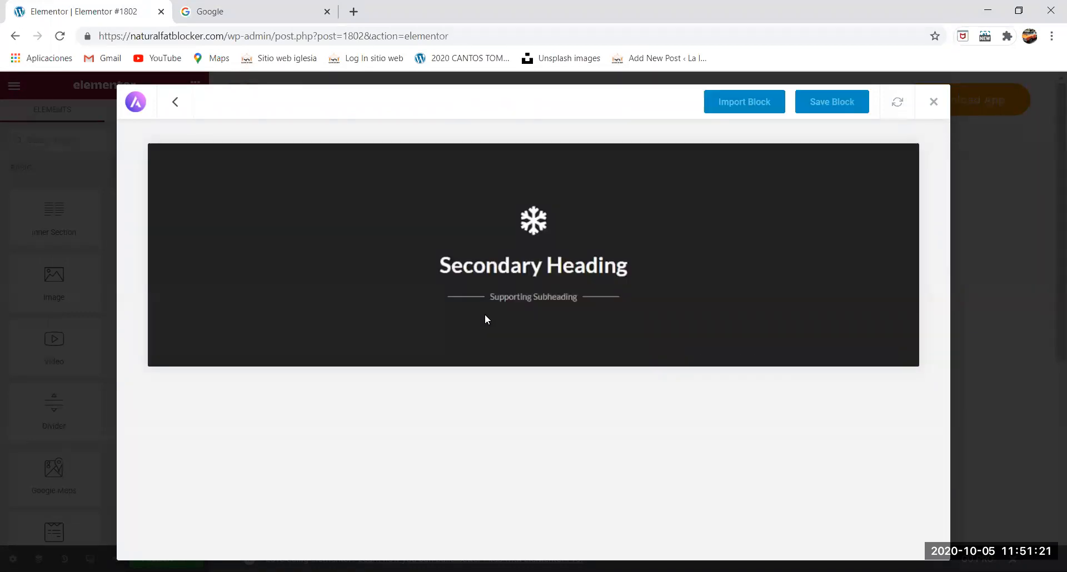
pyautogui.click(741, 105)
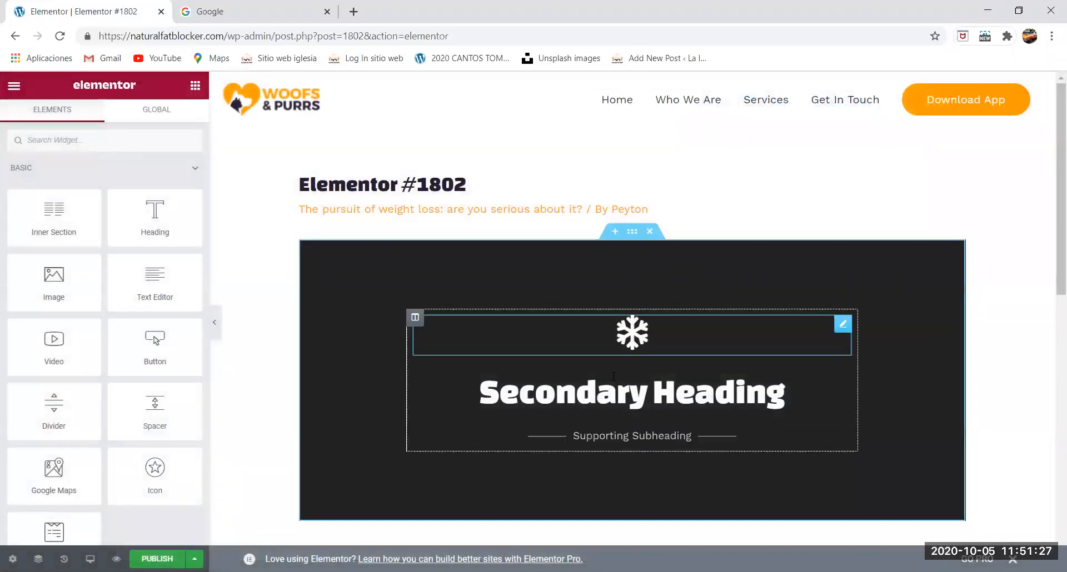
# - Replace the snowflake icon above the heading with the baby carriage icon from the icon library
pyautogui.click(627, 334)
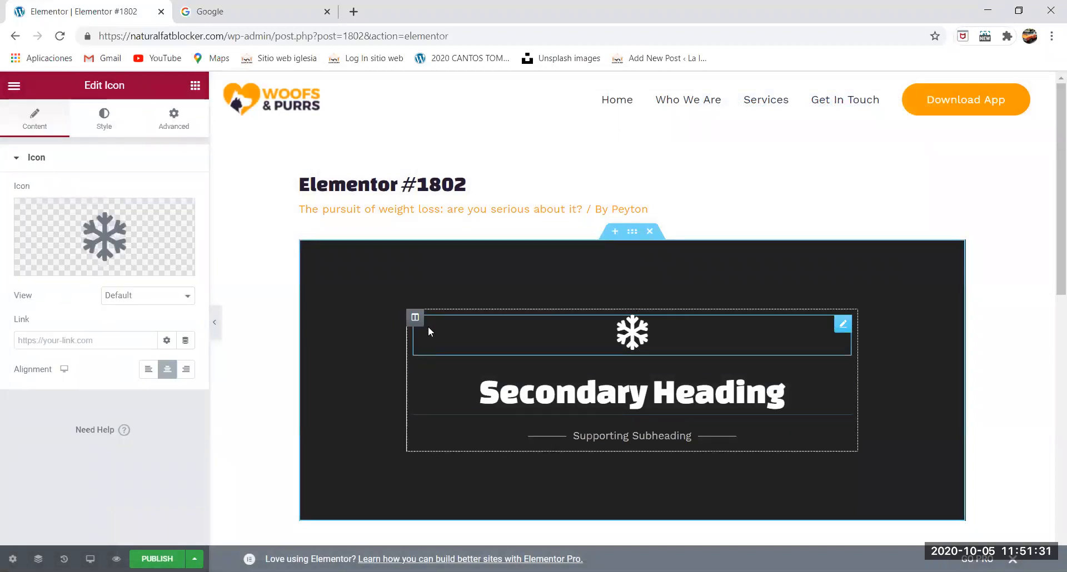
pyautogui.moveTo(80, 241)
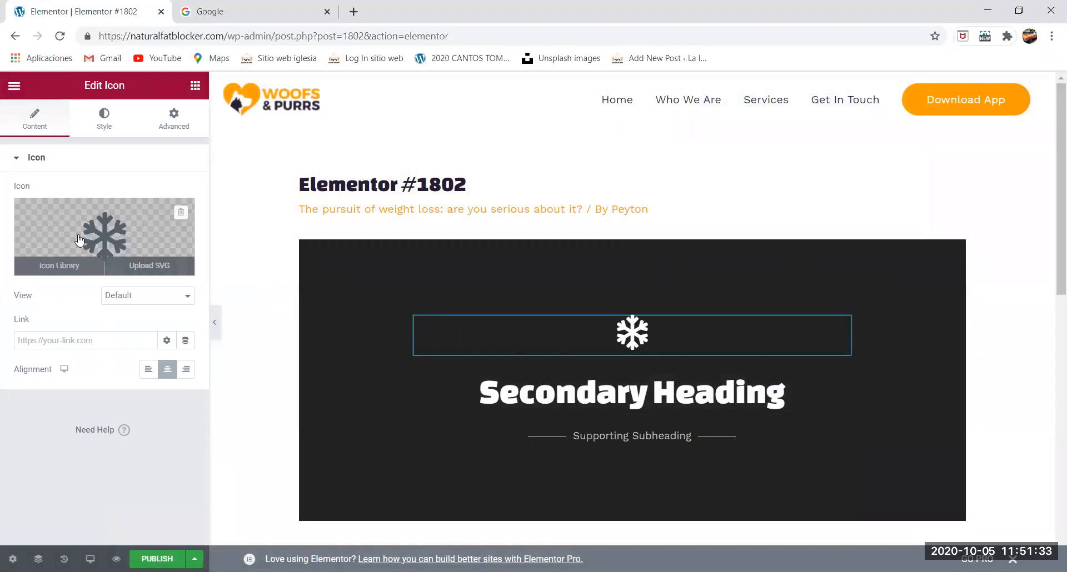
pyautogui.click(95, 240)
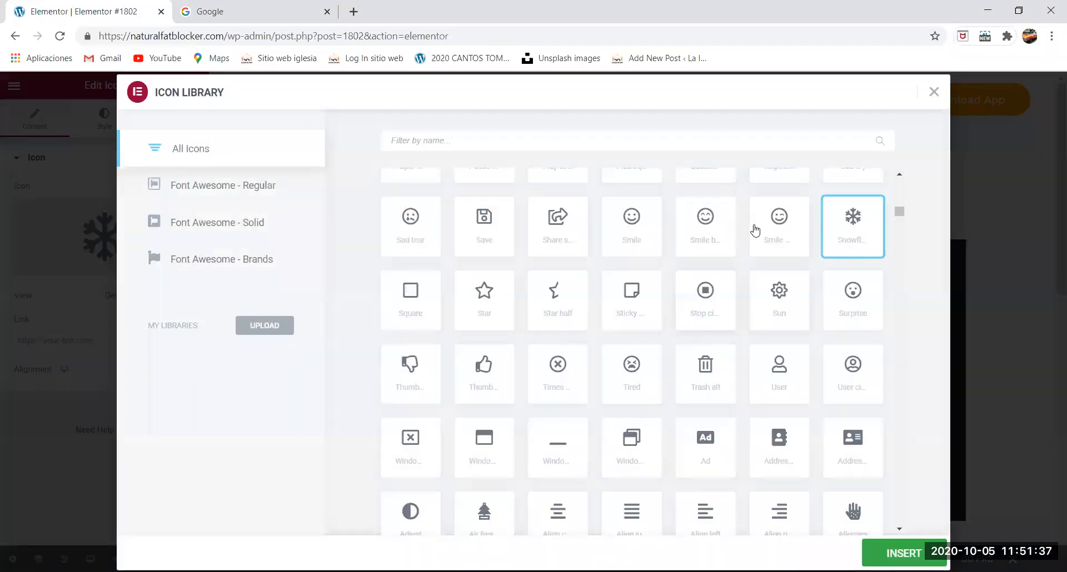
pyautogui.click(754, 230)
pyautogui.click(702, 230)
pyautogui.click(625, 232)
pyautogui.click(553, 235)
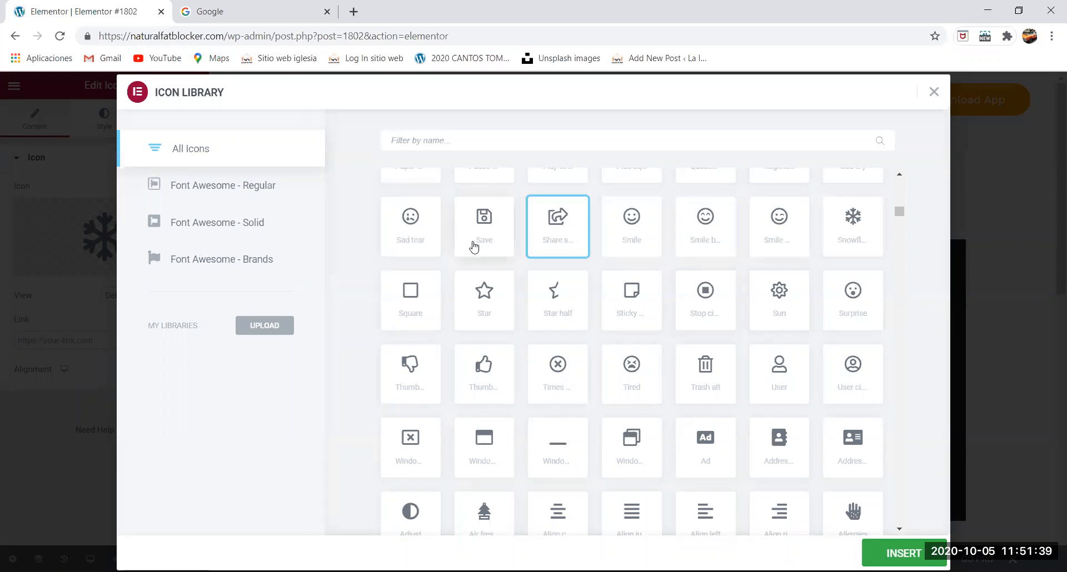
pyautogui.scroll(-3, 734, 440)
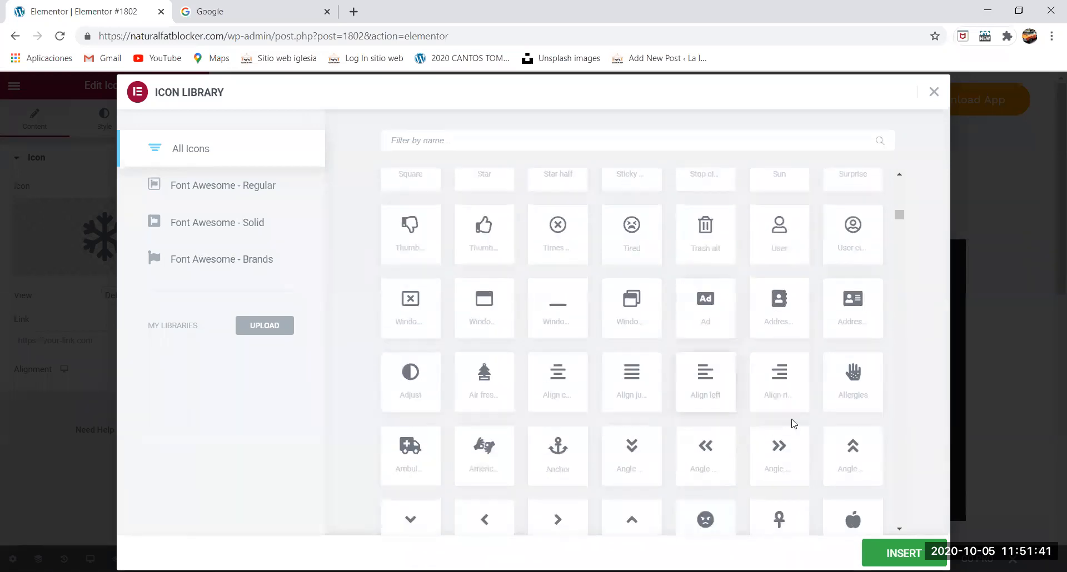
pyautogui.scroll(-3, 667, 431)
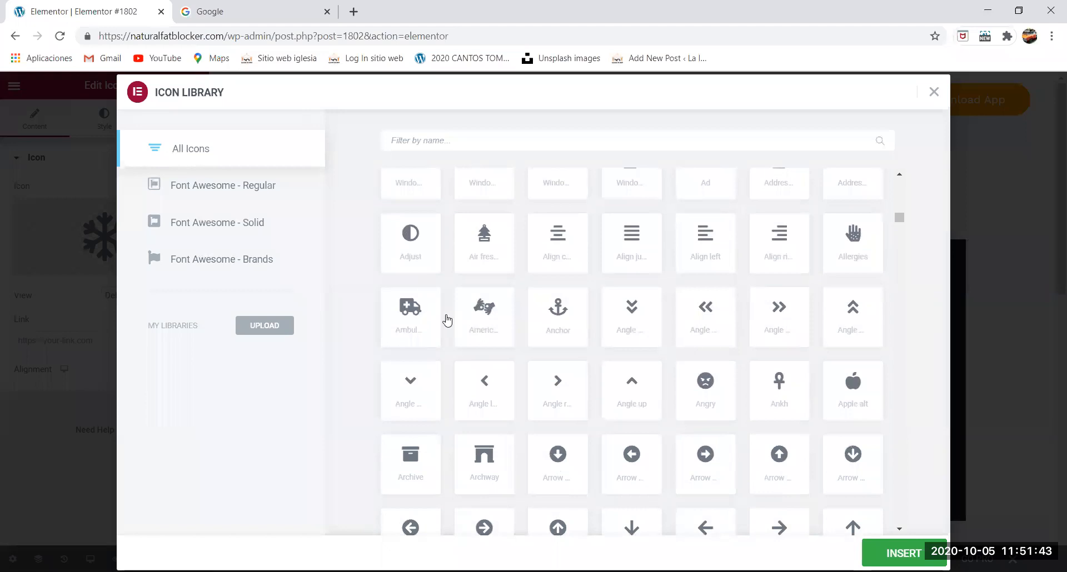
pyautogui.scroll(-3, 884, 416)
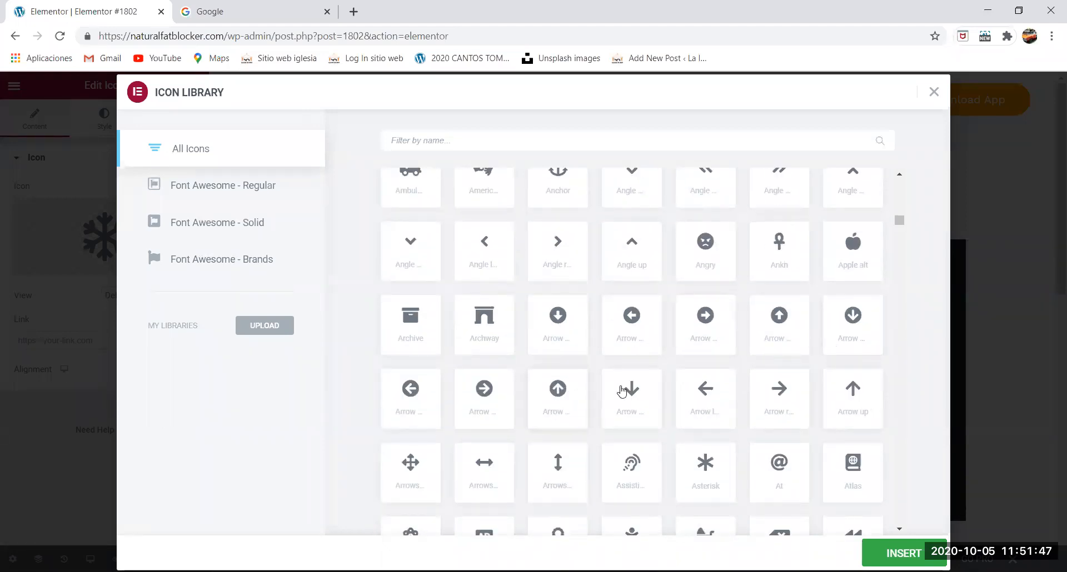
pyautogui.scroll(-1, 681, 431)
pyautogui.click(708, 473)
pyautogui.click(883, 553)
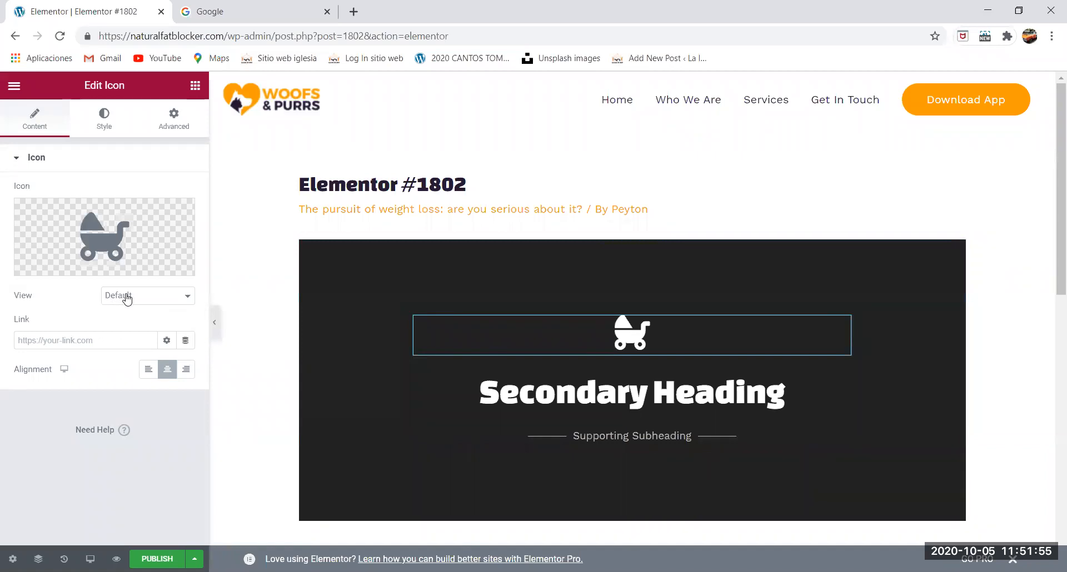
# - Set the baby carriage icon's view to Stacked and keep its shape as Circle
pyautogui.click(127, 299)
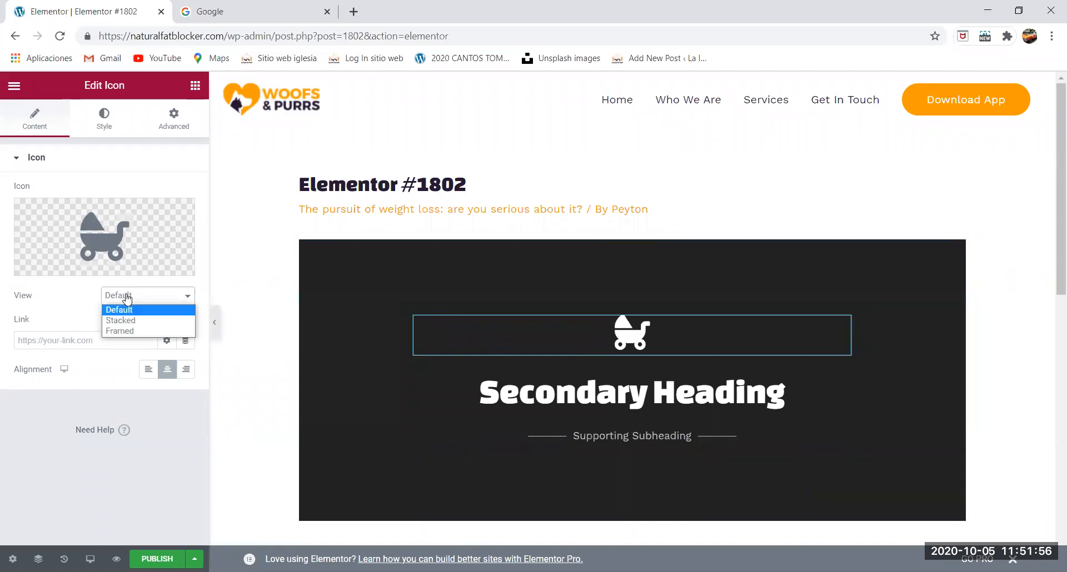
pyautogui.click(142, 328)
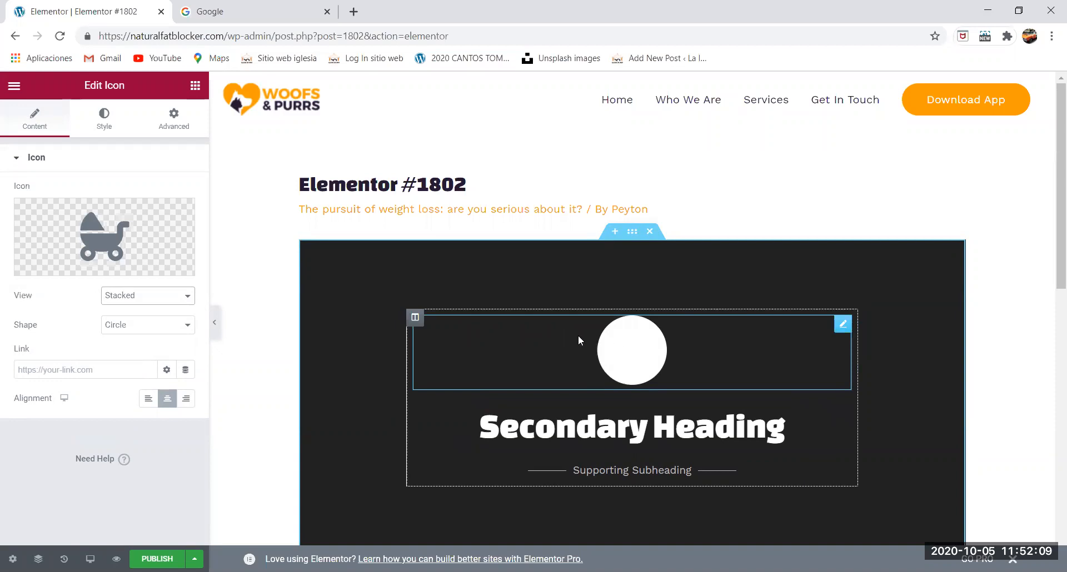
pyautogui.click(141, 326)
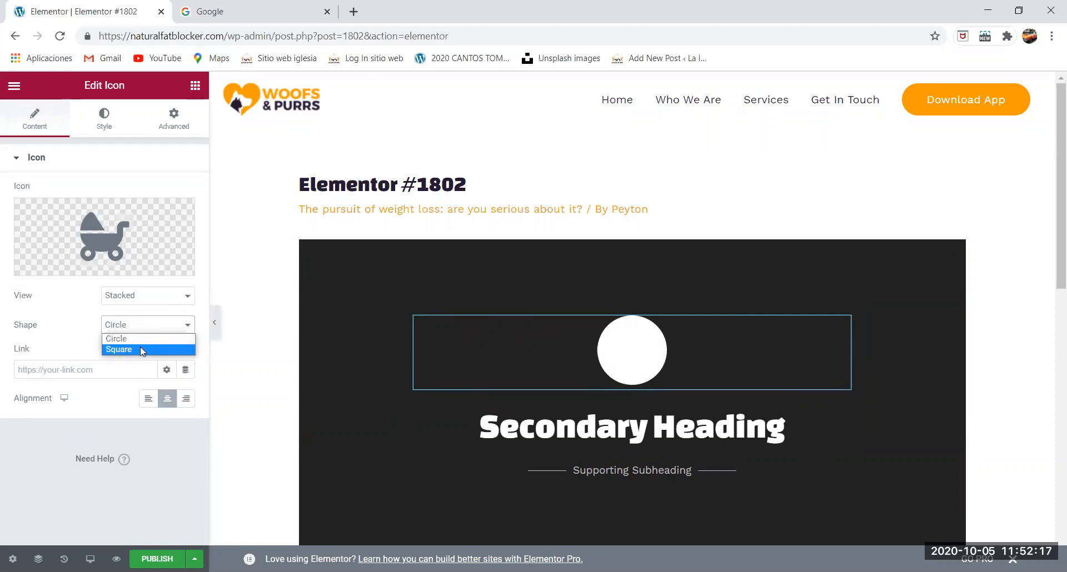
pyautogui.click(69, 314)
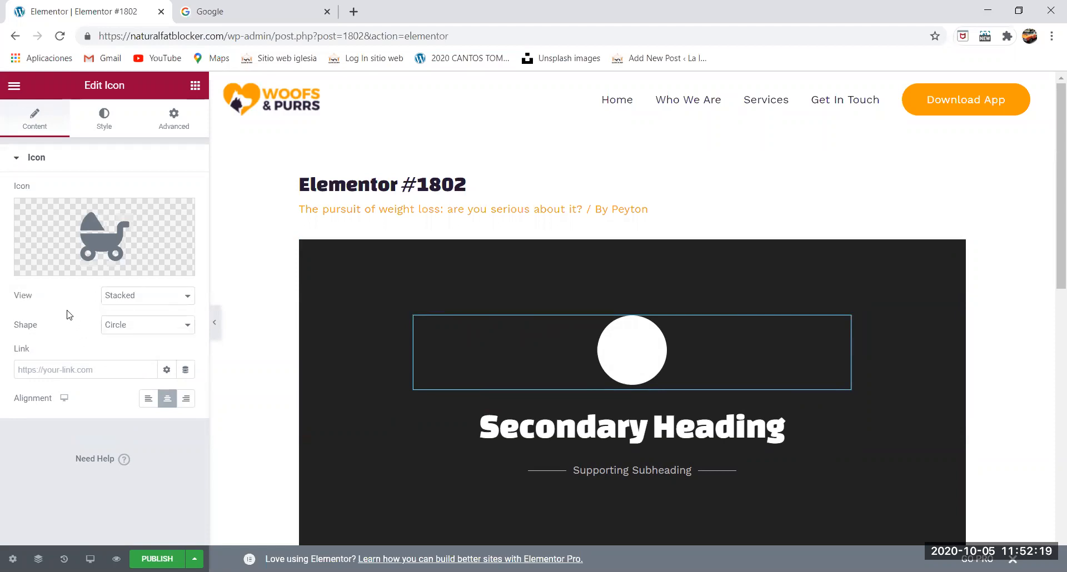
# - Compare the Framed and Stacked views of the icon, ending on Stacked
pyautogui.click(143, 300)
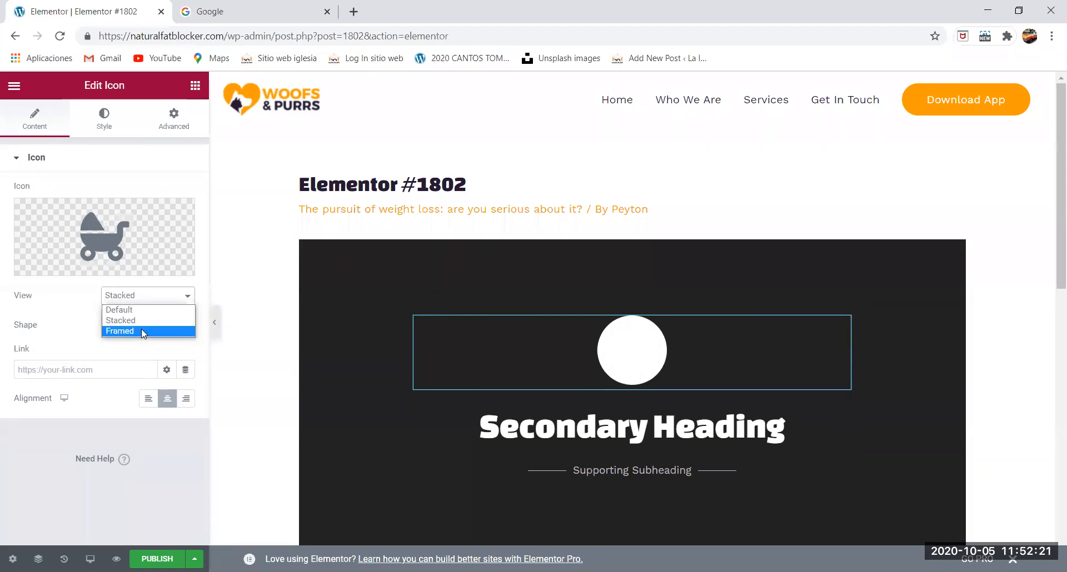
pyautogui.click(143, 331)
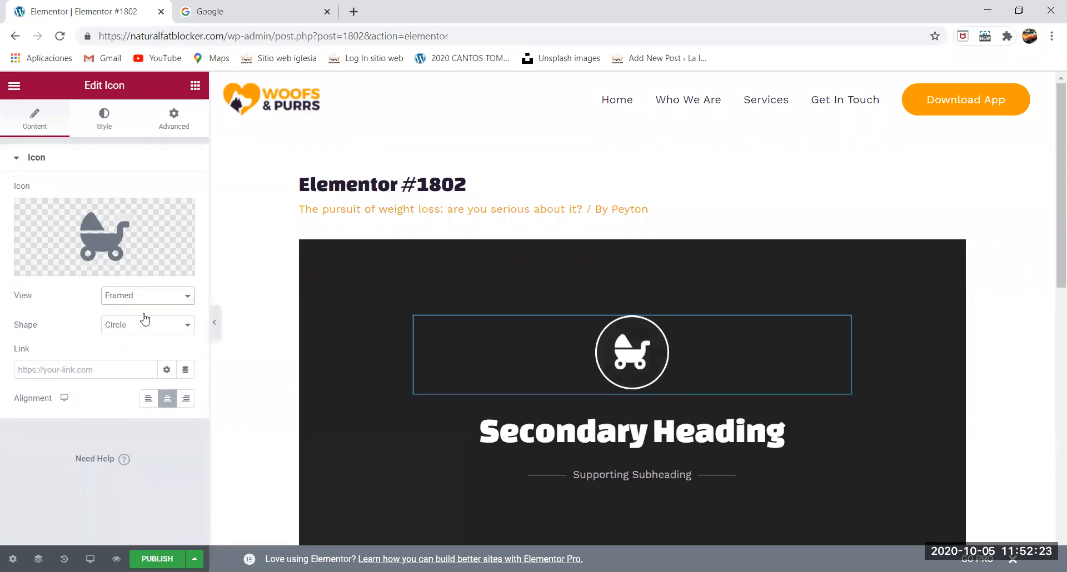
pyautogui.click(151, 297)
pyautogui.click(151, 317)
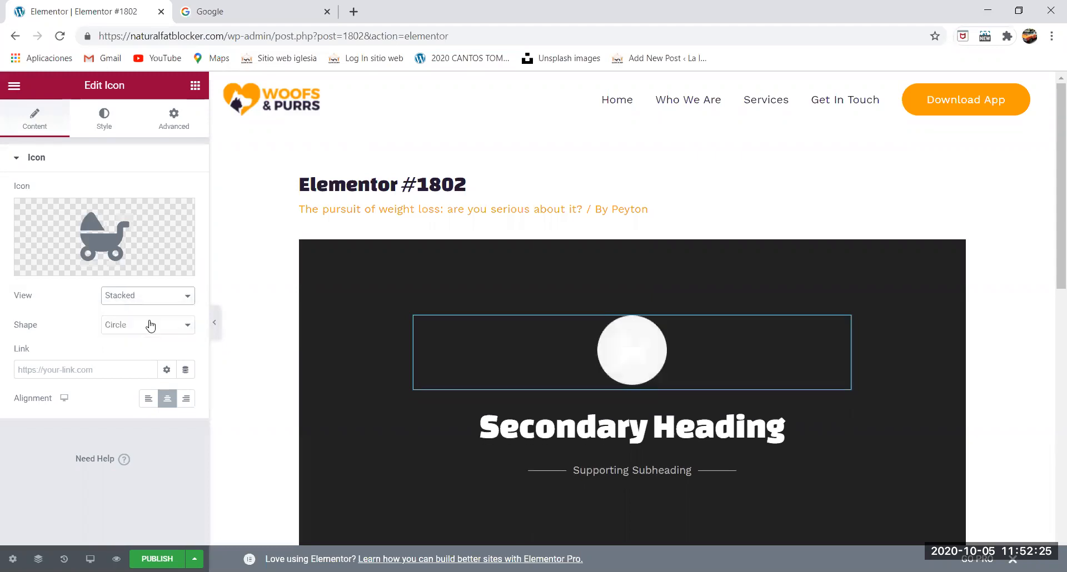
pyautogui.click(149, 300)
pyautogui.click(143, 331)
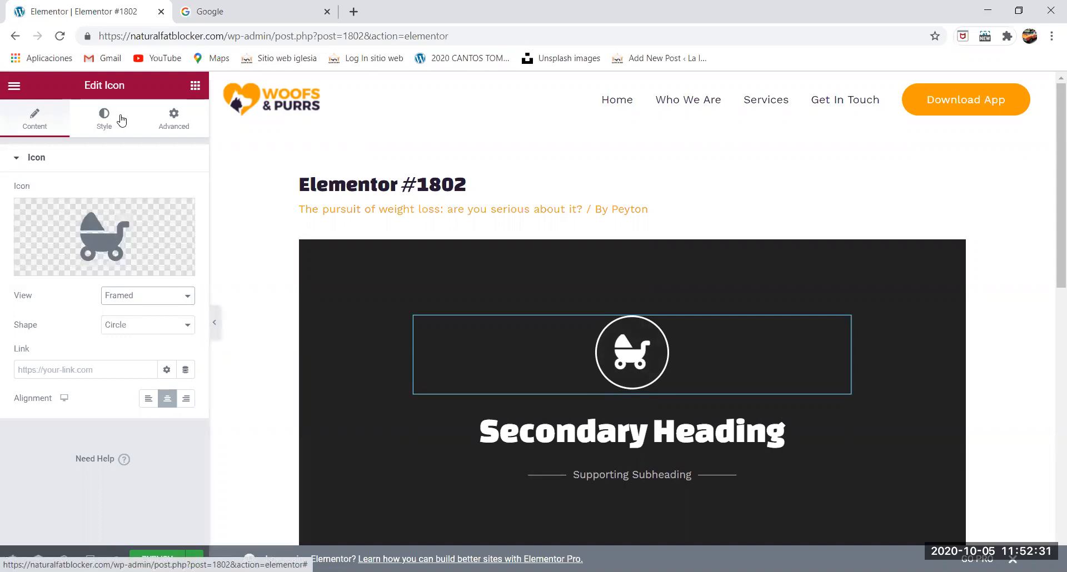
pyautogui.click(124, 296)
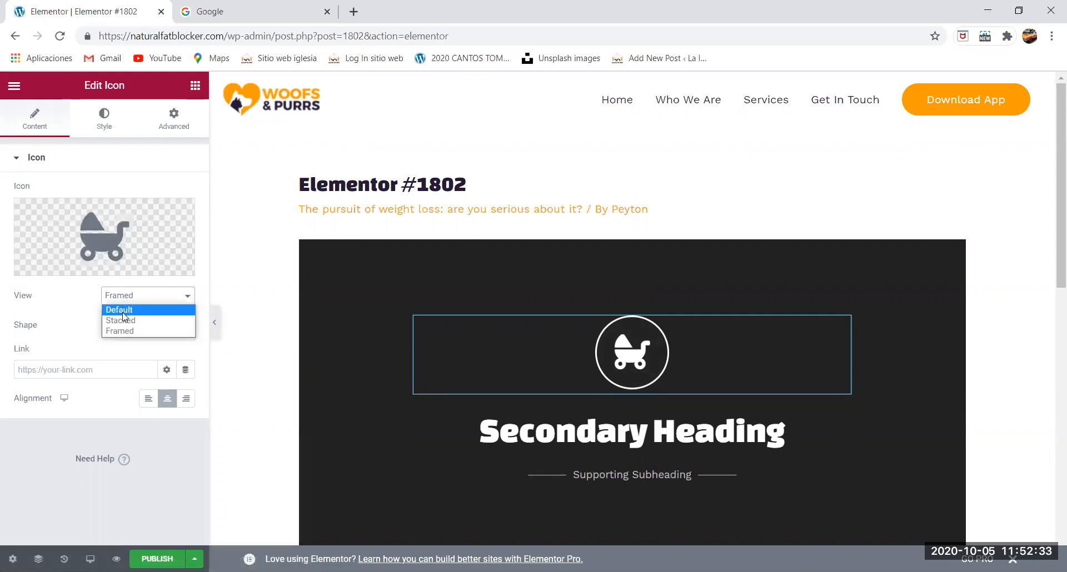
pyautogui.click(124, 320)
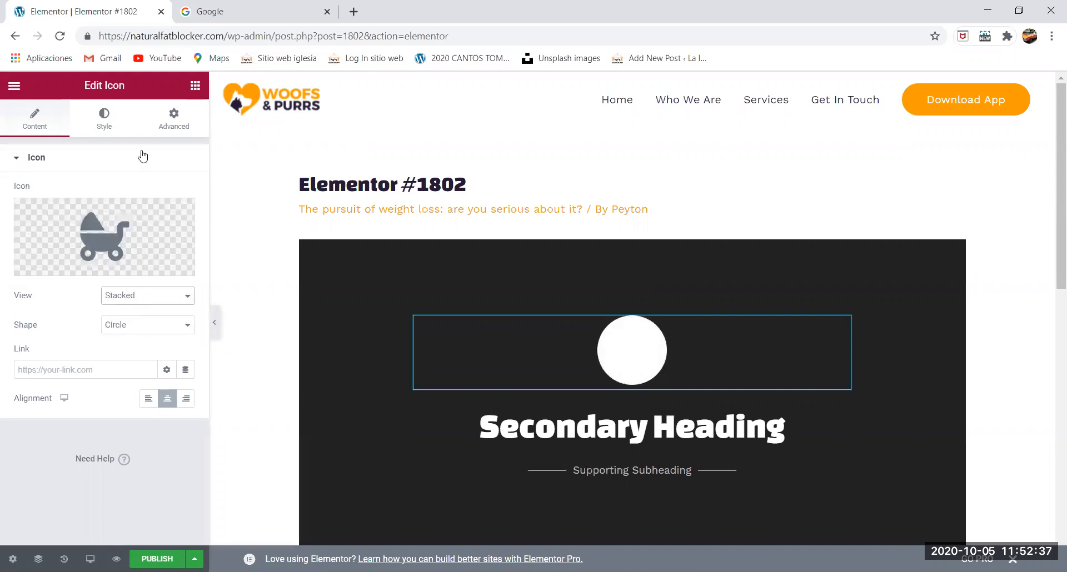
# - Set the icon's primary color to the blue #101CD7
pyautogui.click(107, 123)
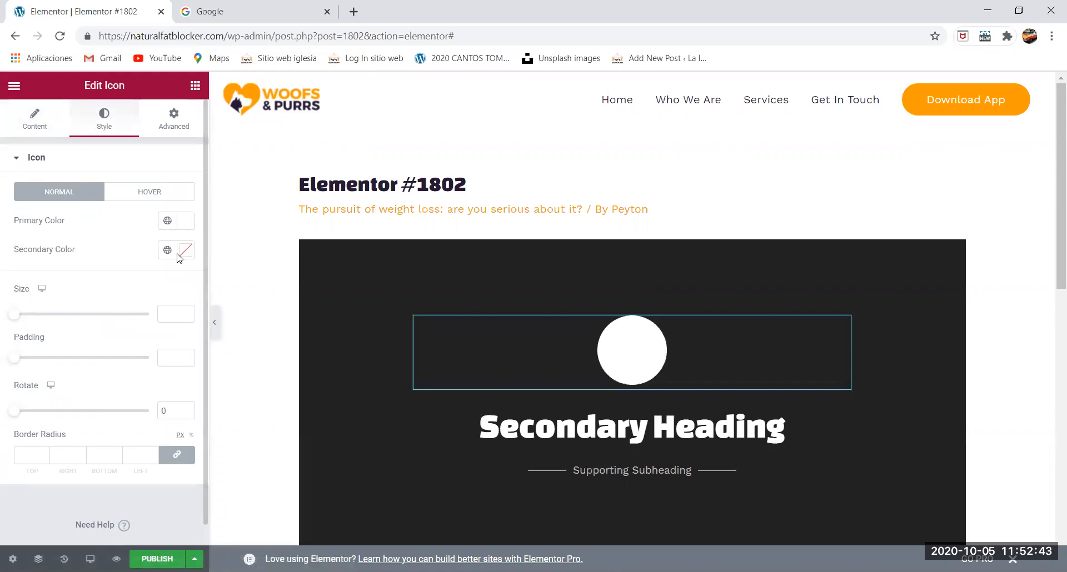
pyautogui.click(187, 223)
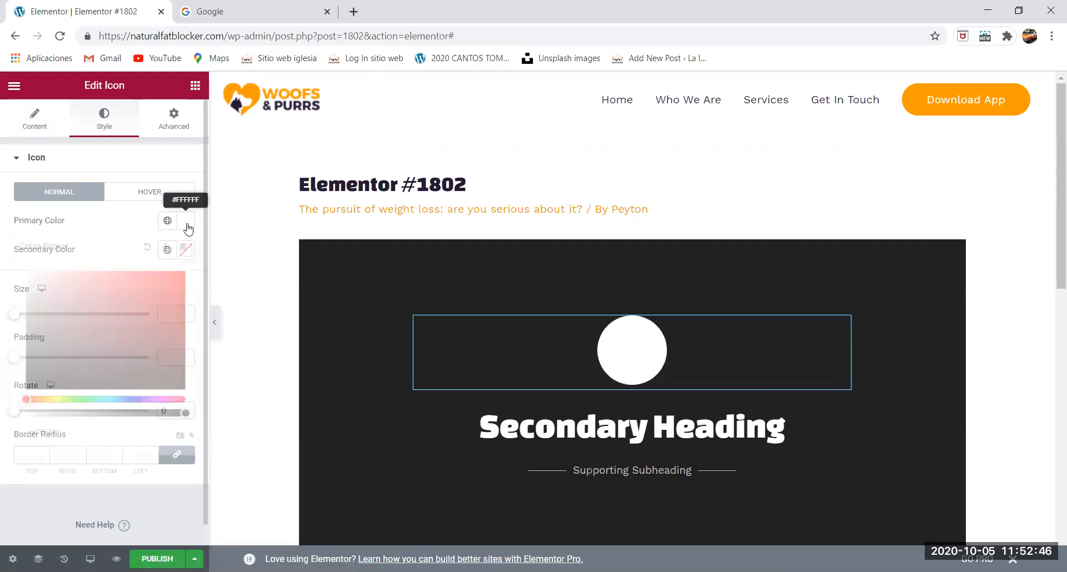
pyautogui.click(131, 399)
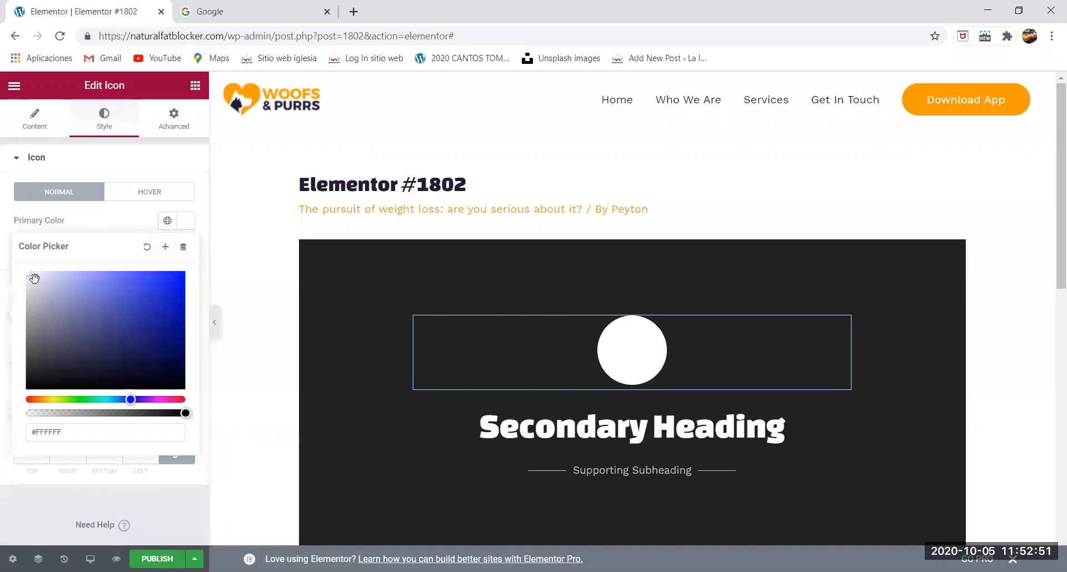
pyautogui.moveTo(28, 279); pyautogui.dragTo(173, 290)
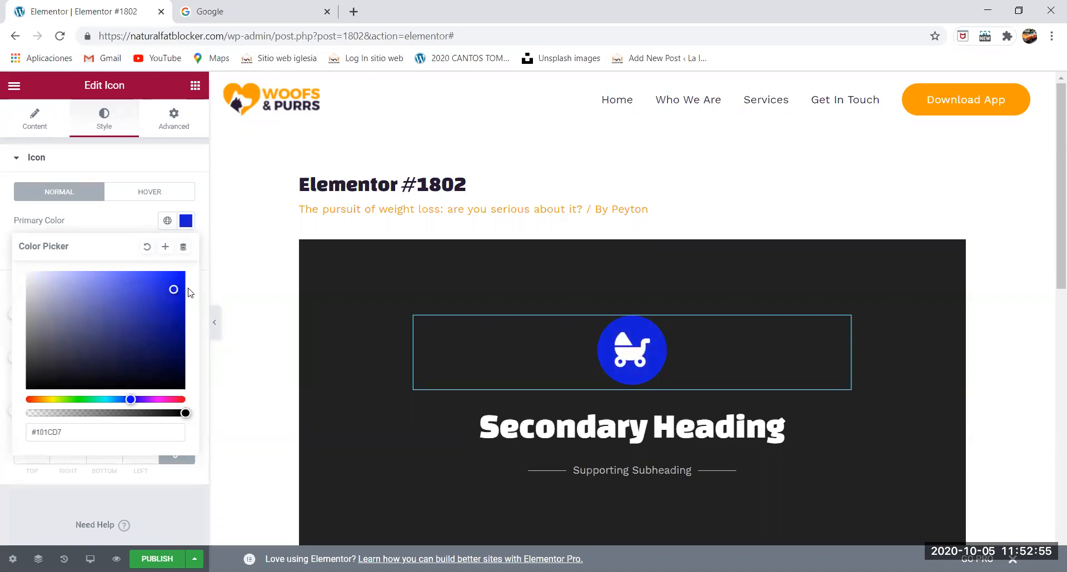
pyautogui.click(18, 243)
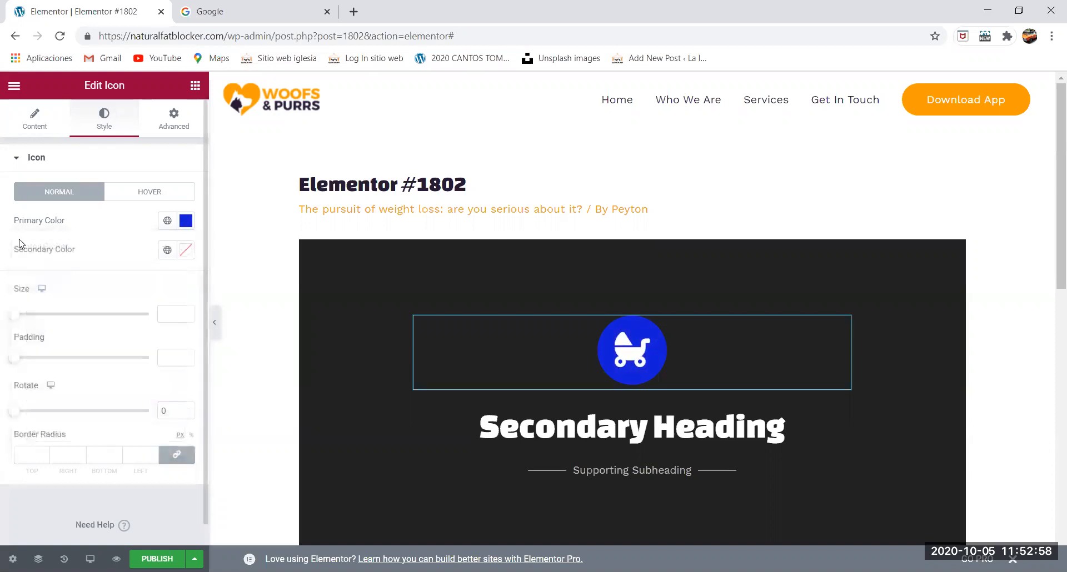
# - Set the icon's secondary color to white, #FFFFFF
pyautogui.click(186, 251)
pyautogui.click(105, 415)
pyautogui.moveTo(105, 415)
pyautogui.mouseDown()
pyautogui.moveTo(57, 318)
pyautogui.moveTo(119, 298)
pyautogui.moveTo(157, 317)
pyautogui.moveTo(47, 346)
pyautogui.moveTo(23, 304)
pyautogui.mouseUp()
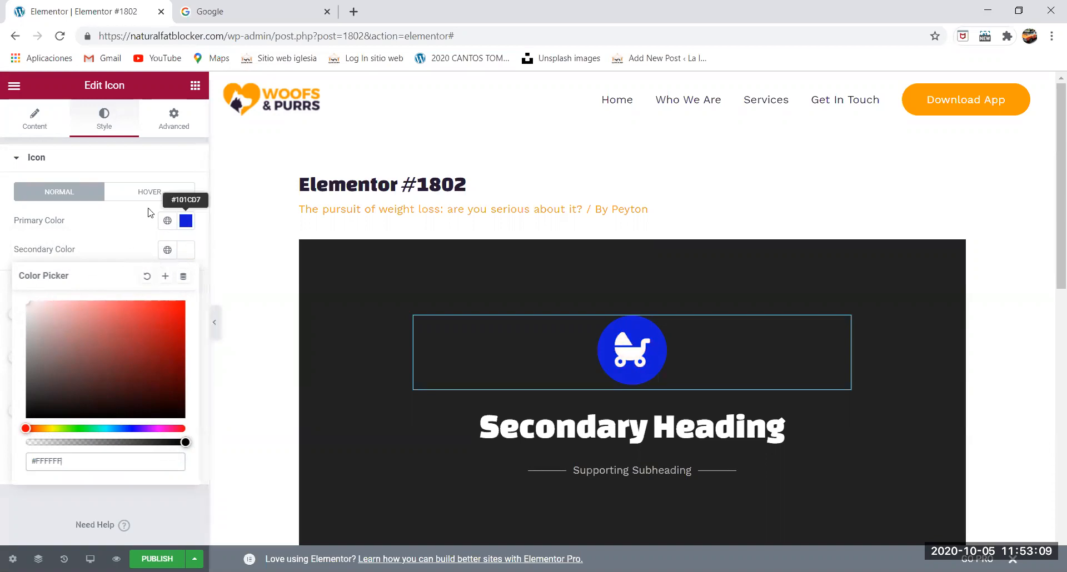
# - Try the Framed view with the new icon colors and return the view to Stacked
pyautogui.click(40, 131)
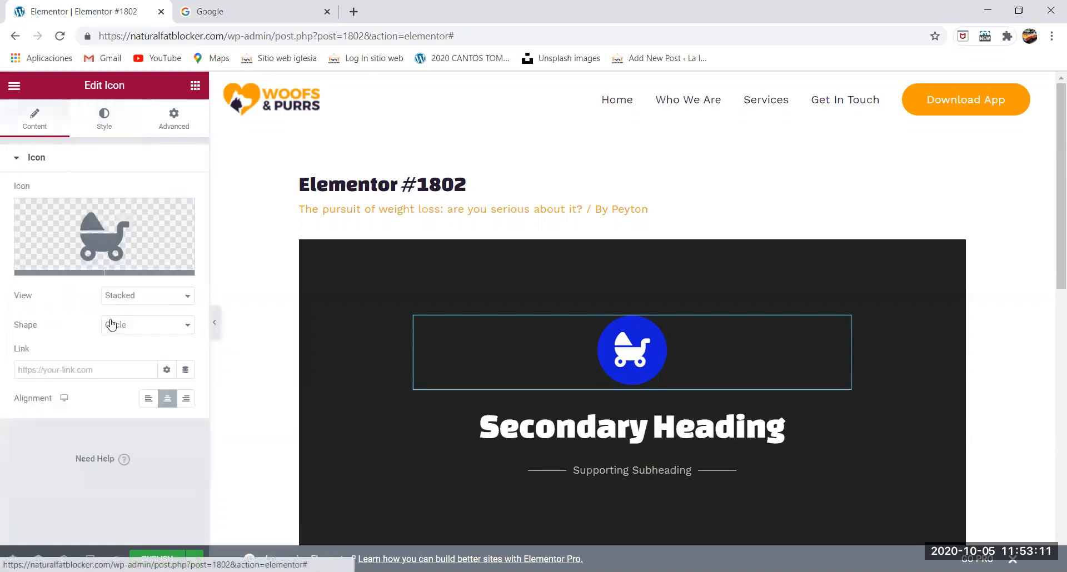
pyautogui.click(145, 302)
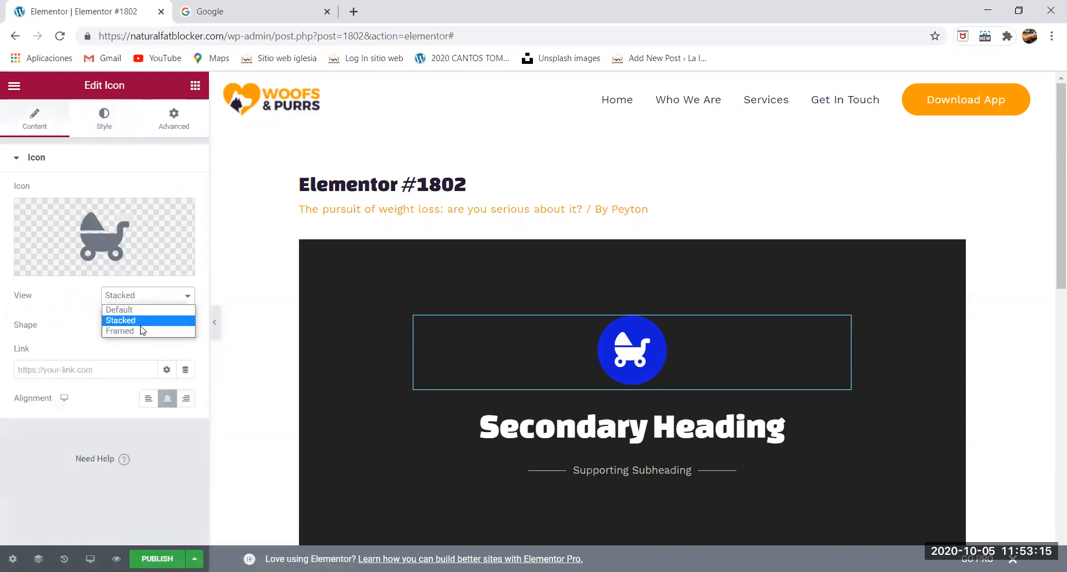
pyautogui.click(139, 330)
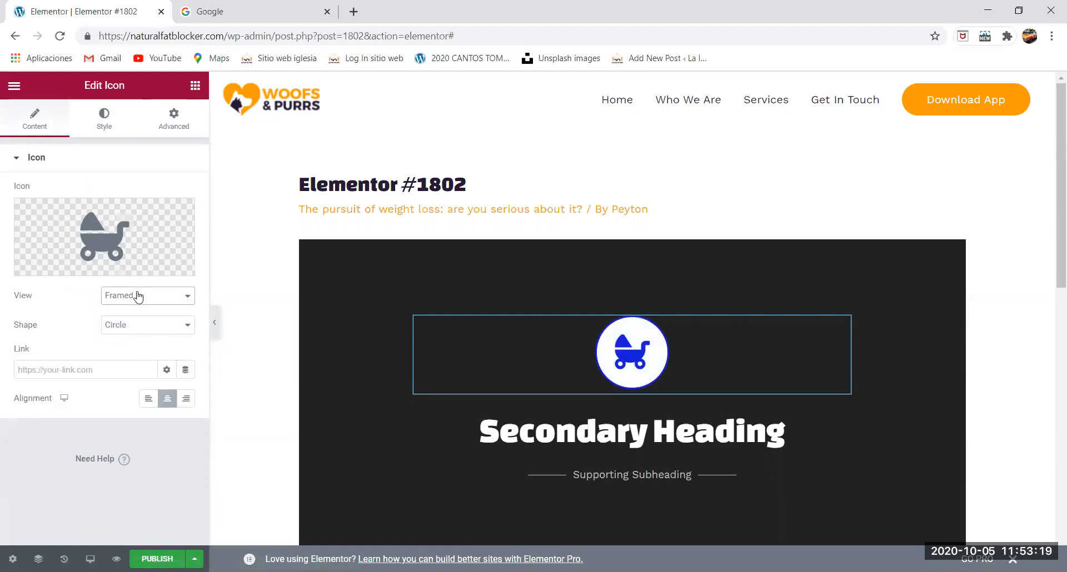
pyautogui.click(138, 297)
pyautogui.click(121, 321)
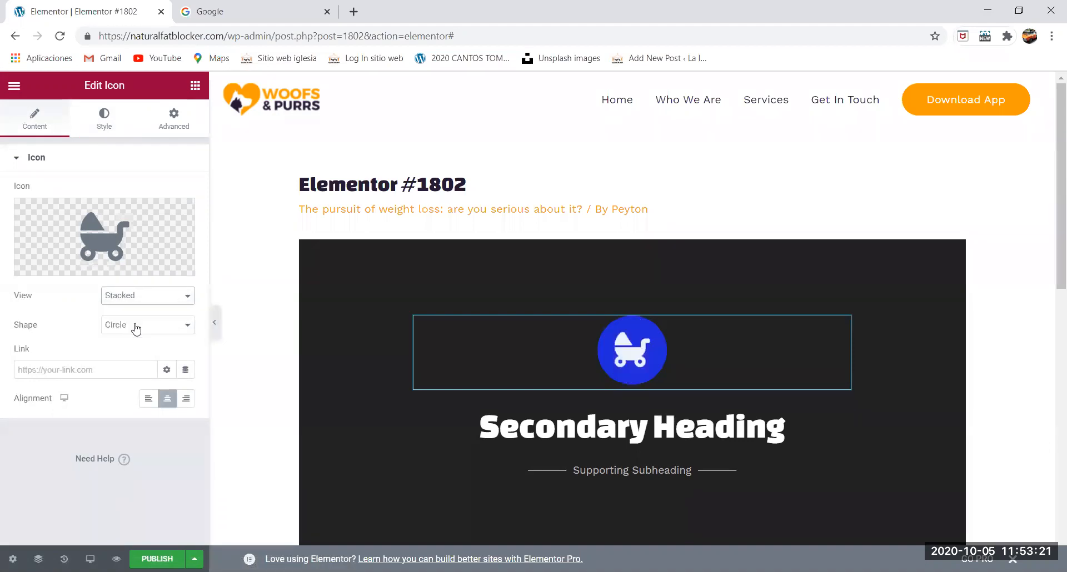
pyautogui.click(136, 297)
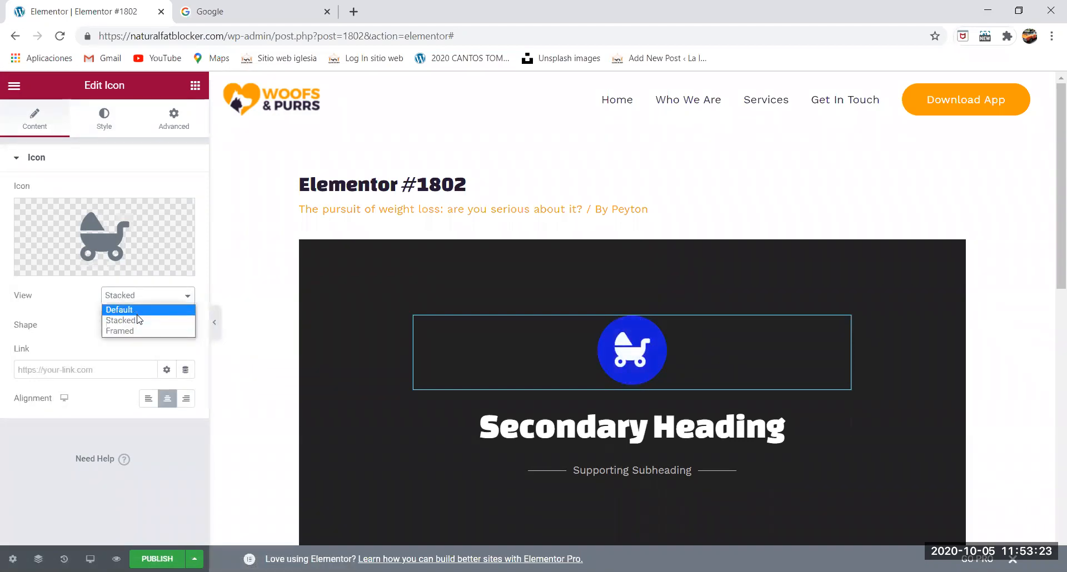
pyautogui.click(136, 322)
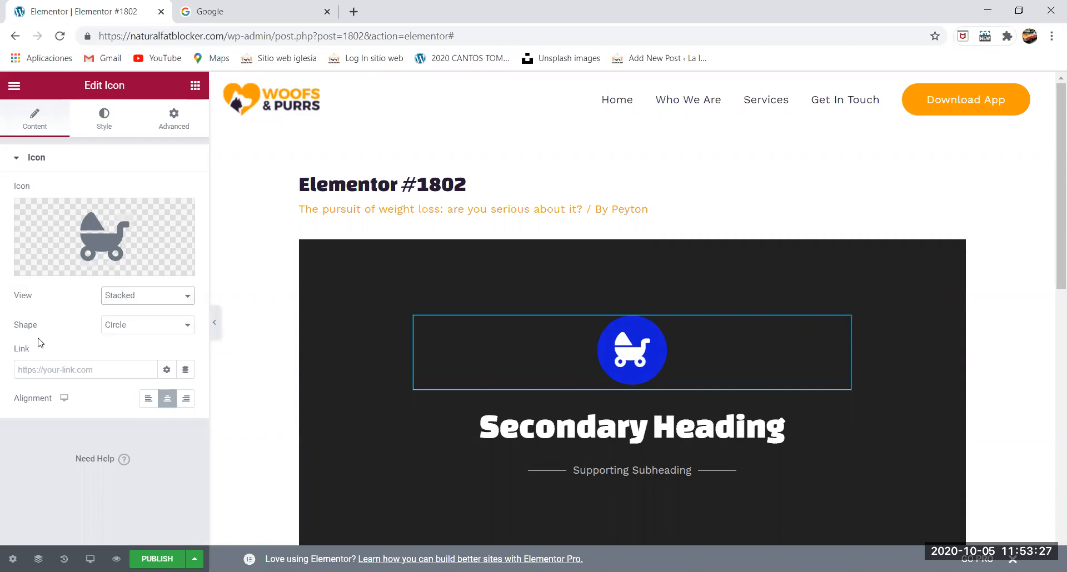
# - Try the Square shape on the stacked icon and return it to Circle
pyautogui.click(149, 327)
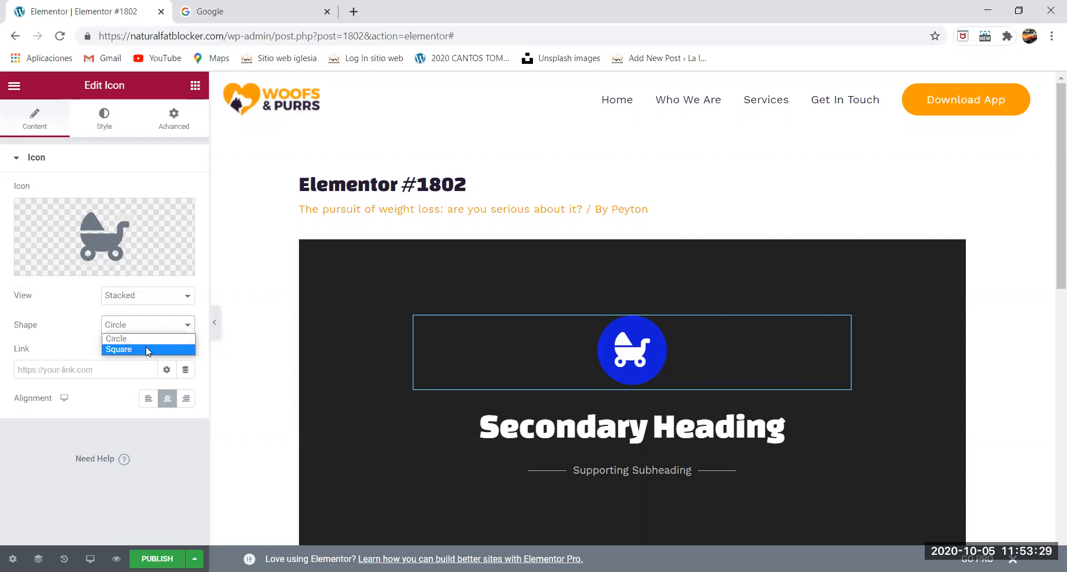
pyautogui.click(146, 349)
pyautogui.click(150, 327)
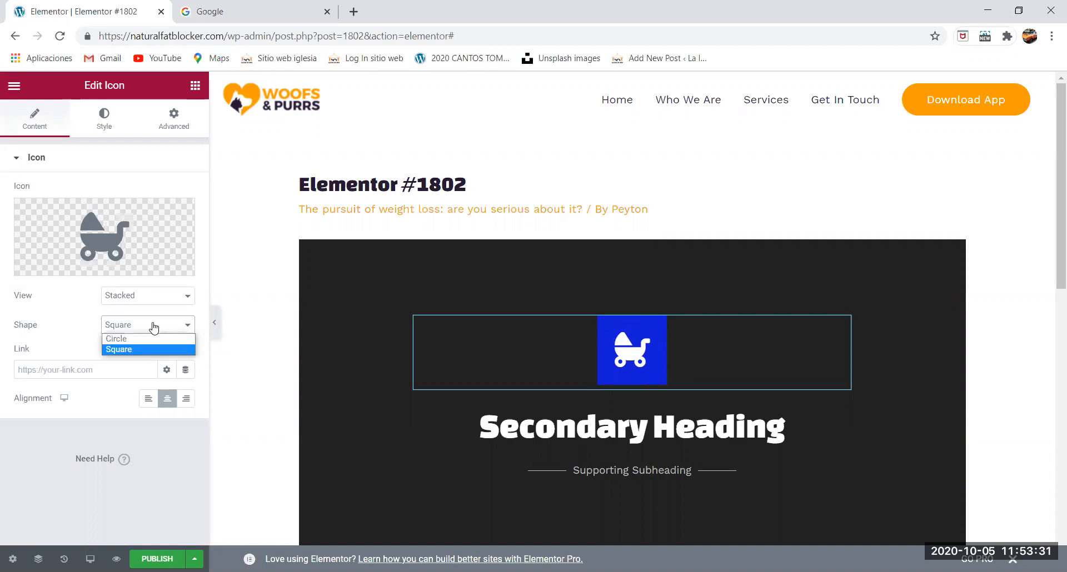
pyautogui.click(150, 340)
# - Try the Framed view with Square and Circle shapes, and return the icon to Stacked
pyautogui.click(154, 298)
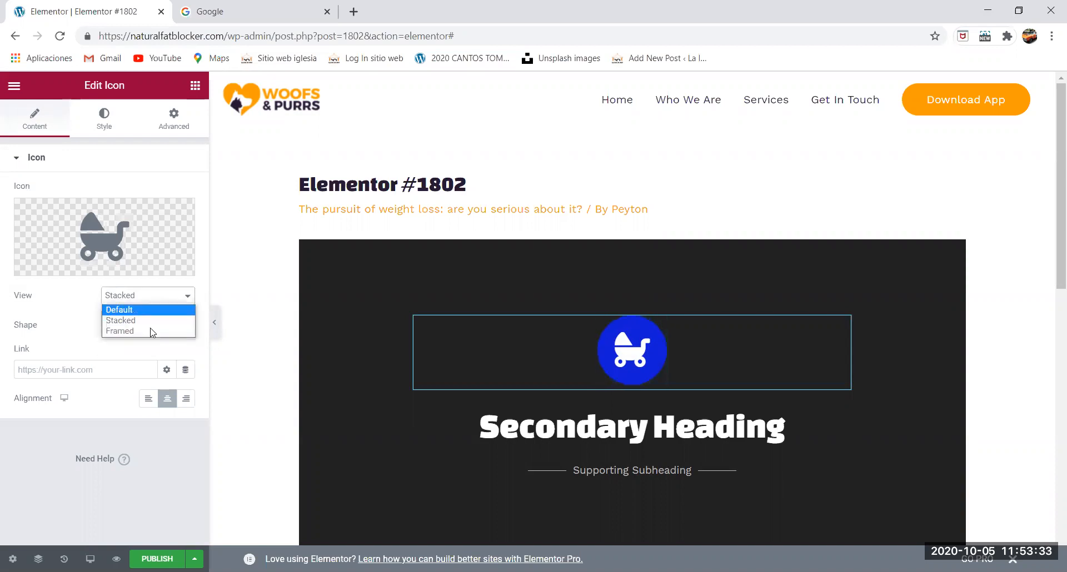
pyautogui.click(149, 332)
pyautogui.click(150, 330)
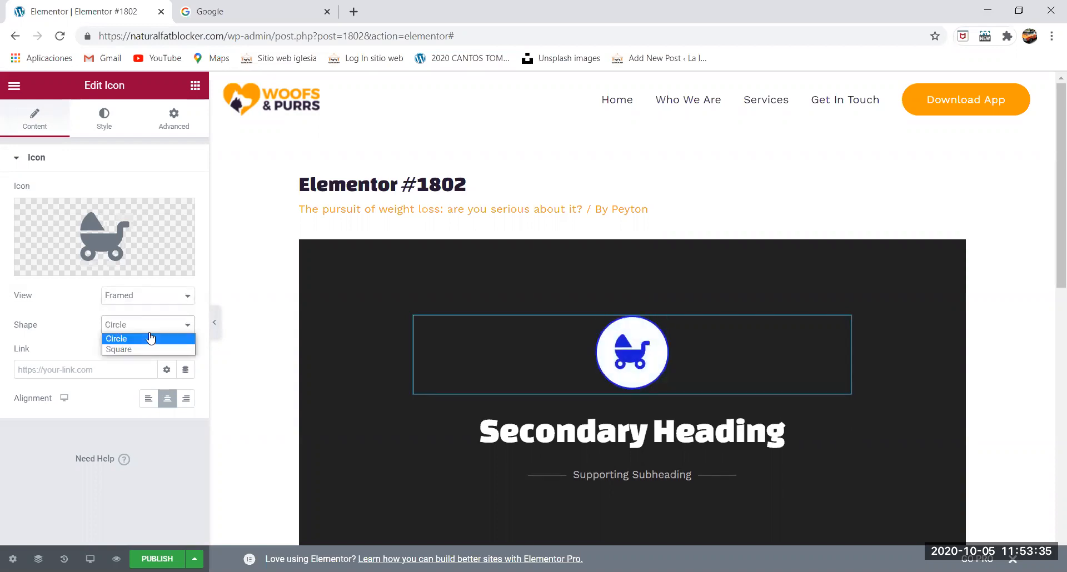
pyautogui.click(148, 349)
pyautogui.click(153, 332)
pyautogui.click(150, 338)
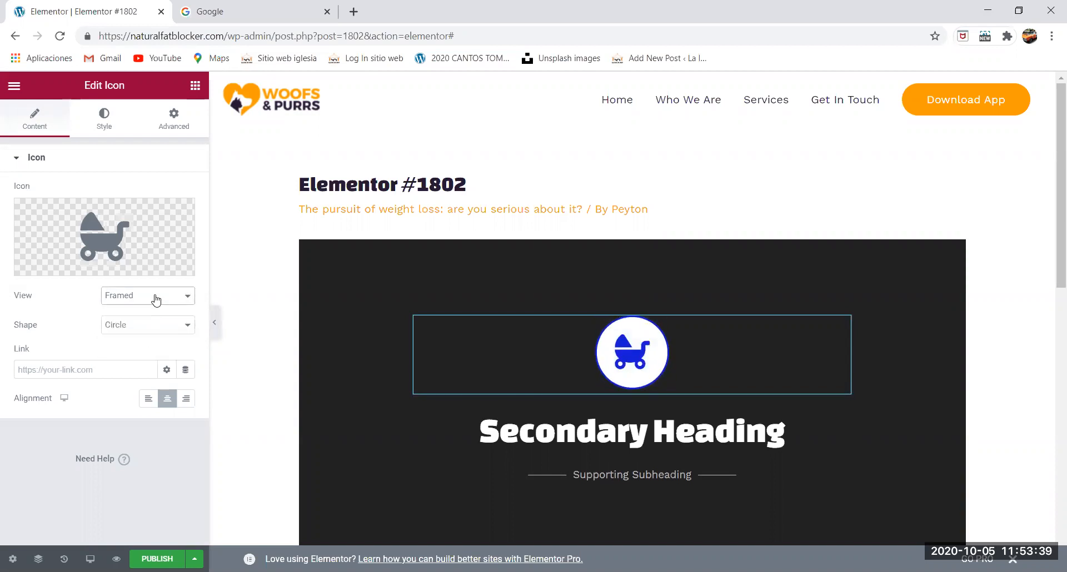
pyautogui.click(154, 297)
pyautogui.click(154, 324)
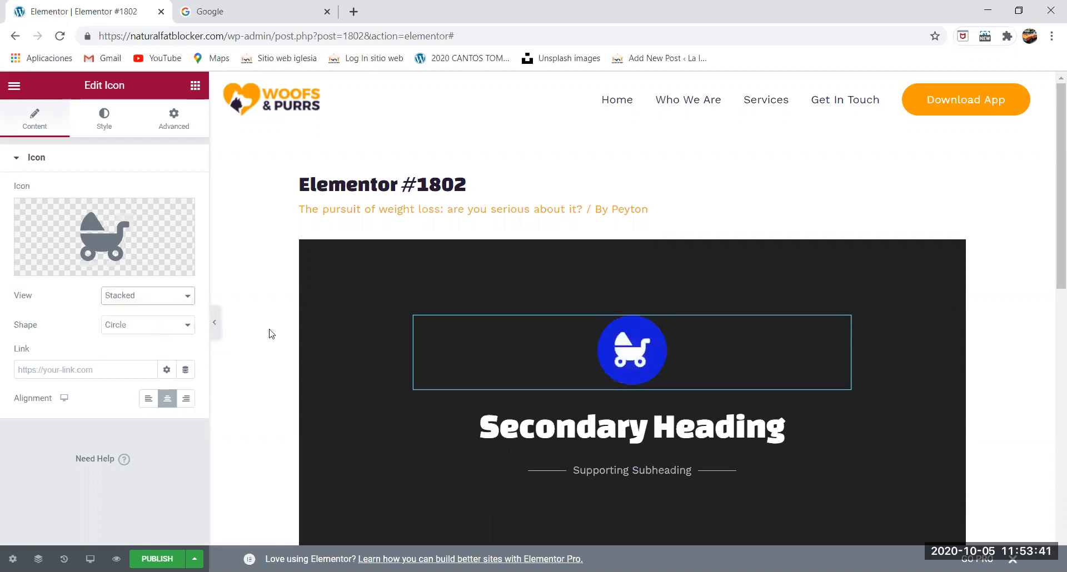
pyautogui.click(34, 373)
pyautogui.write('https:')
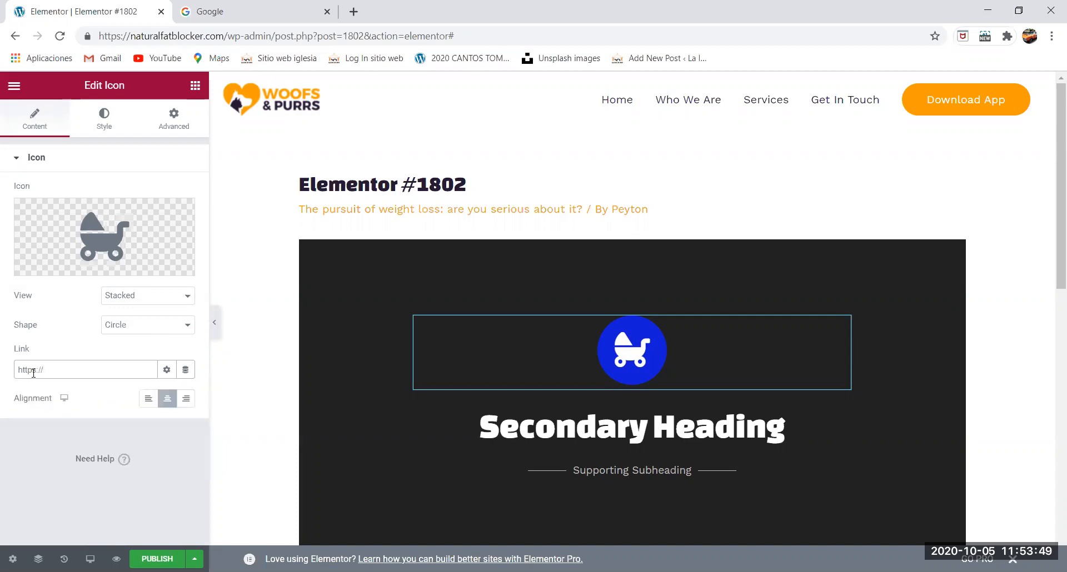
pyautogui.write('//google.com')
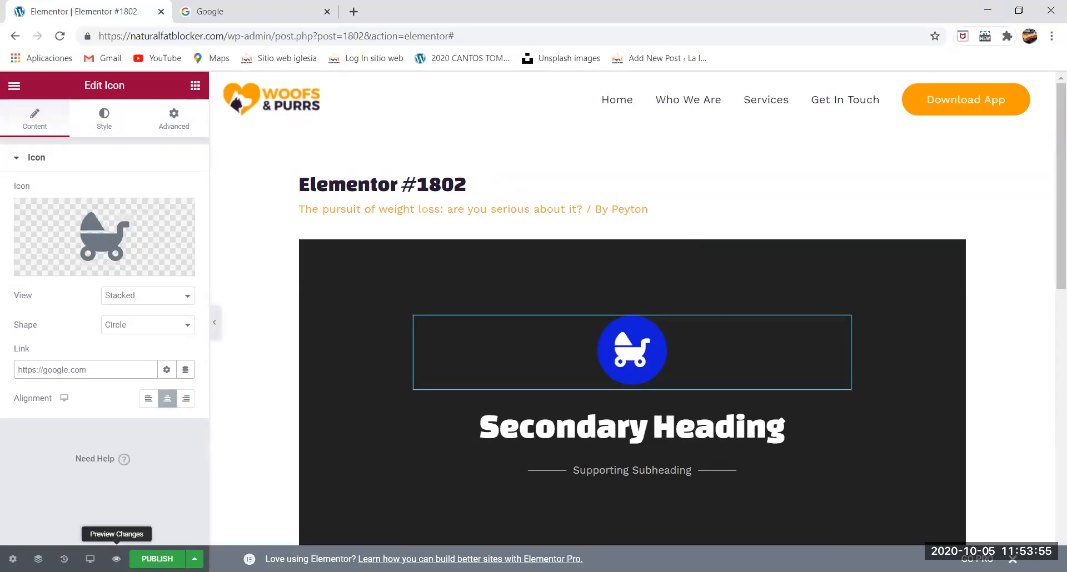
pyautogui.click(117, 559)
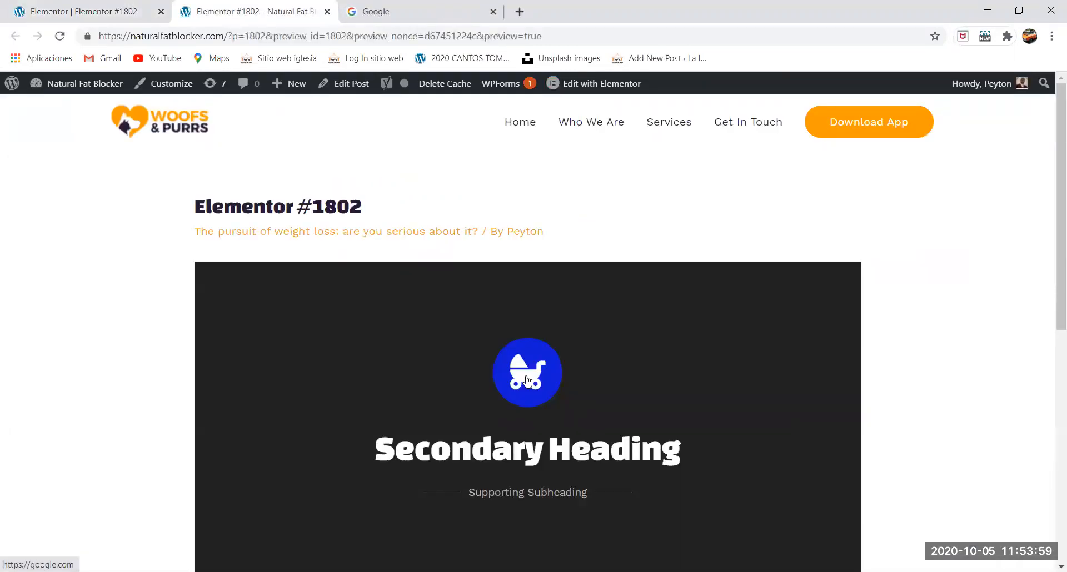
pyautogui.click(527, 378)
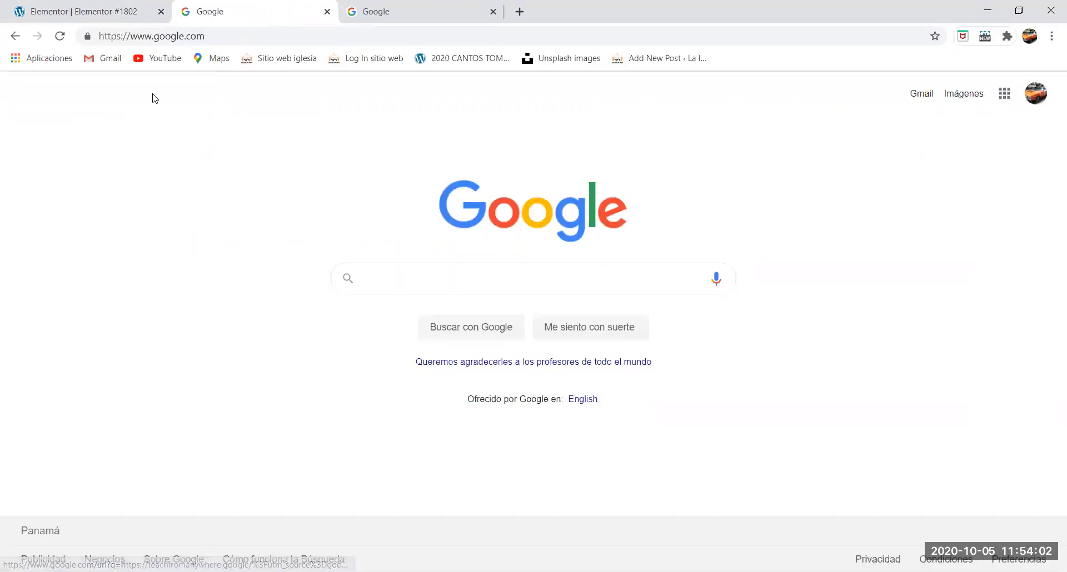
# - Return to the Elementor editor and remove the link from the icon
pyautogui.click(98, 11)
pyautogui.tripleClick(102, 376)
pyautogui.press('BackSpace')
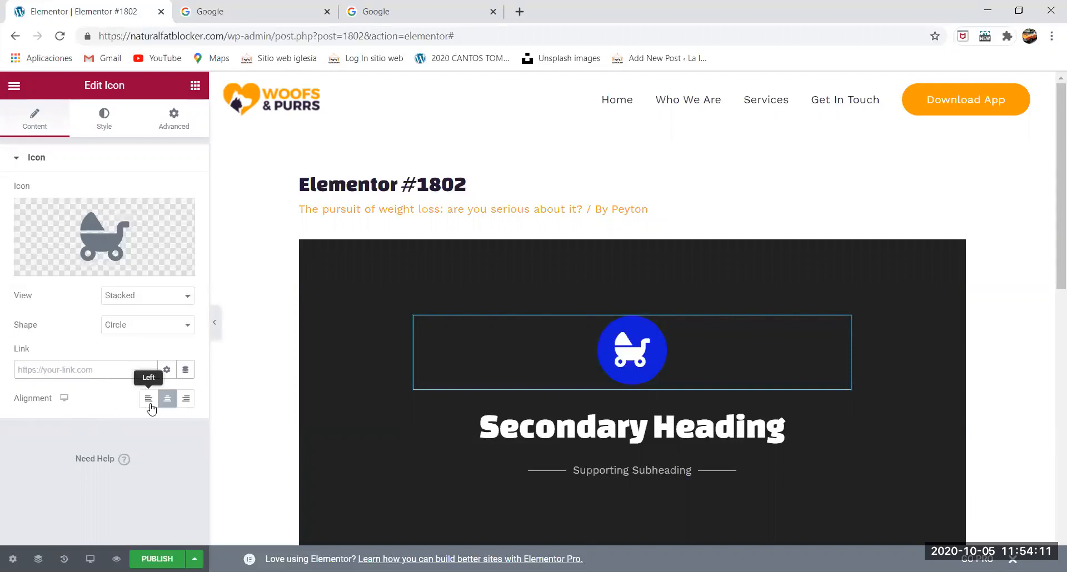
# - Try left and right alignment on the icon and set it back to center
pyautogui.click(150, 409)
pyautogui.click(187, 406)
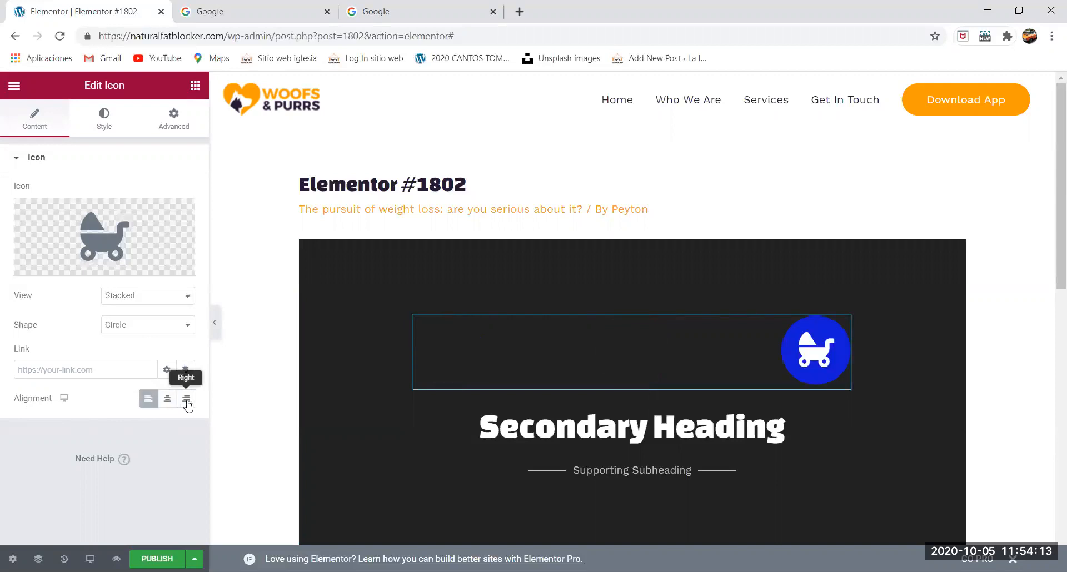
pyautogui.click(168, 400)
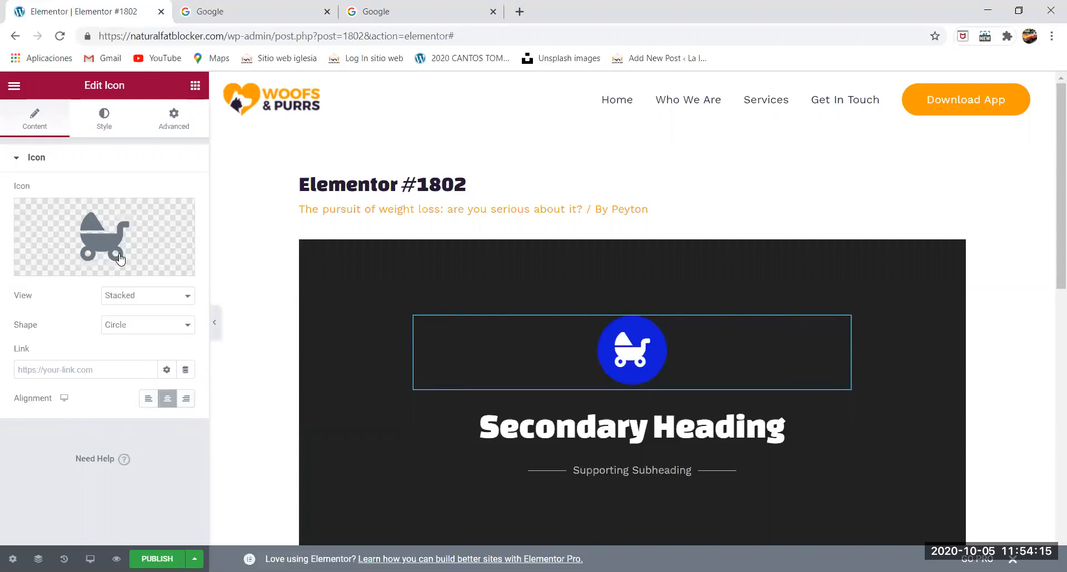
# - Try enlarging the icon to a size of about 183, and clear the size value again
pyautogui.click(87, 118)
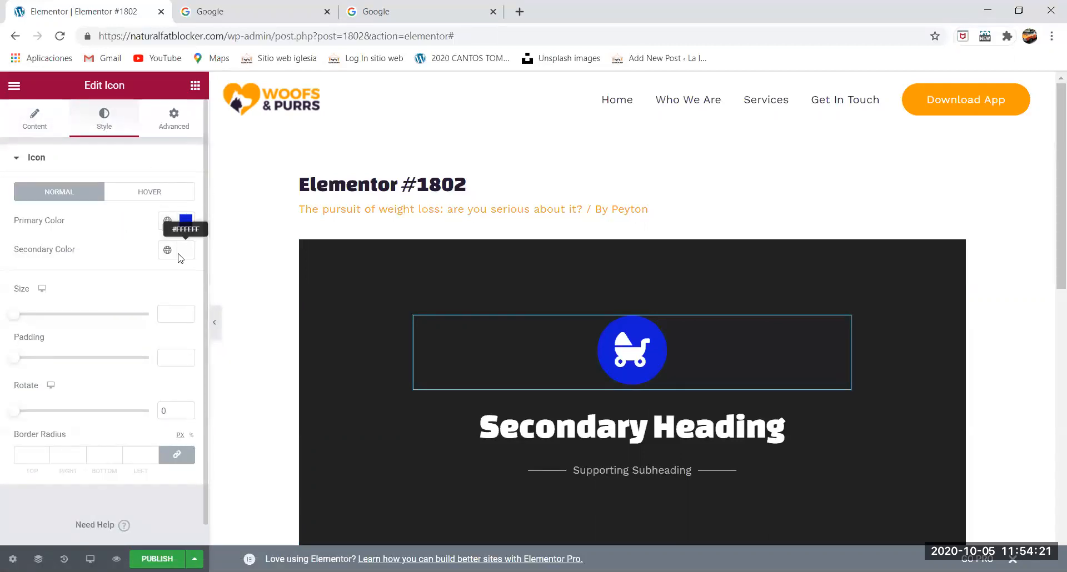
pyautogui.moveTo(16, 319); pyautogui.dragTo(98, 319)
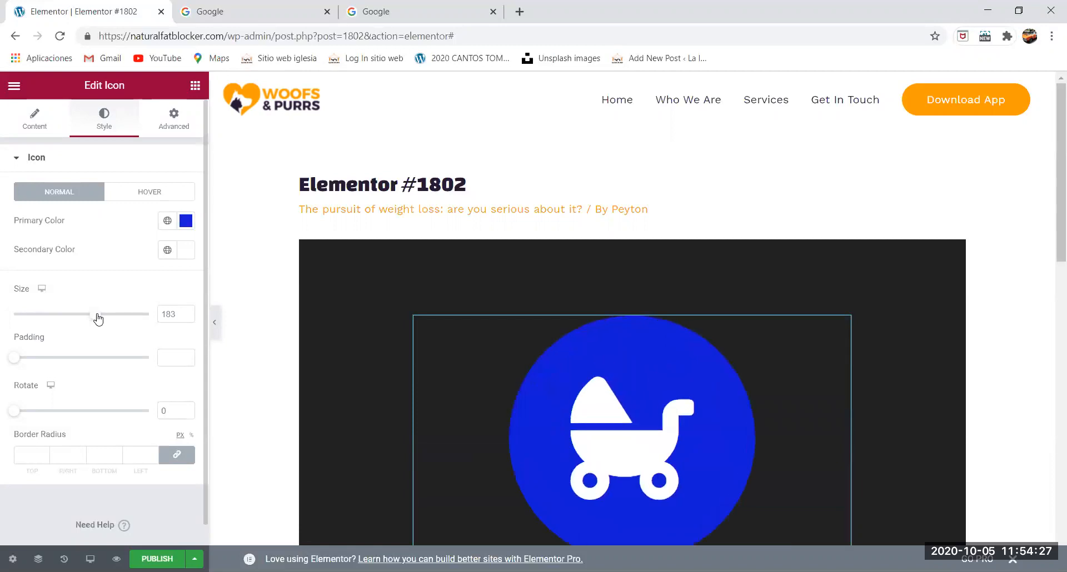
pyautogui.moveTo(177, 313); pyautogui.dragTo(156, 317)
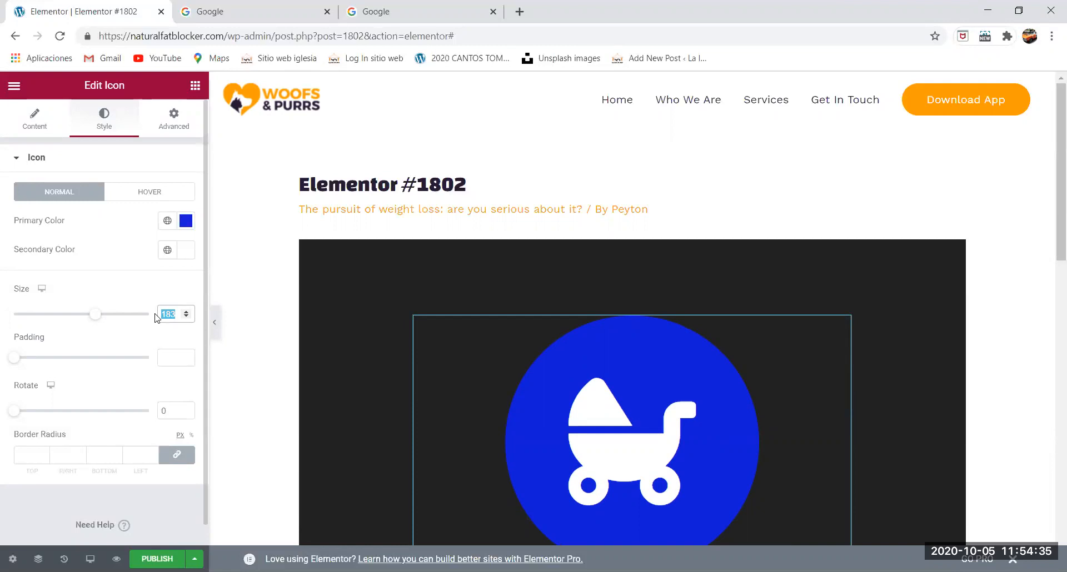
pyautogui.press('BackSpace')
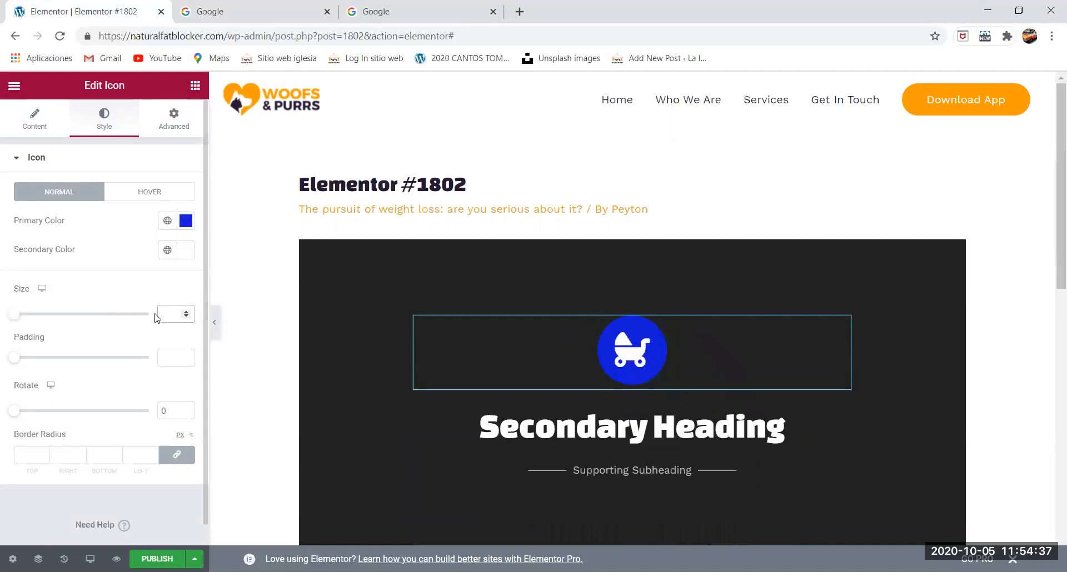
# - Set the icon's padding to 9 and its rotation to 287
pyautogui.moveTo(14, 358)
pyautogui.mouseDown()
pyautogui.moveTo(94, 364)
pyautogui.moveTo(20, 362)
pyautogui.moveTo(49, 374)
pyautogui.moveTo(5, 378)
pyautogui.moveTo(29, 371)
pyautogui.moveTo(5, 376)
pyautogui.moveTo(19, 372)
pyautogui.mouseUp()
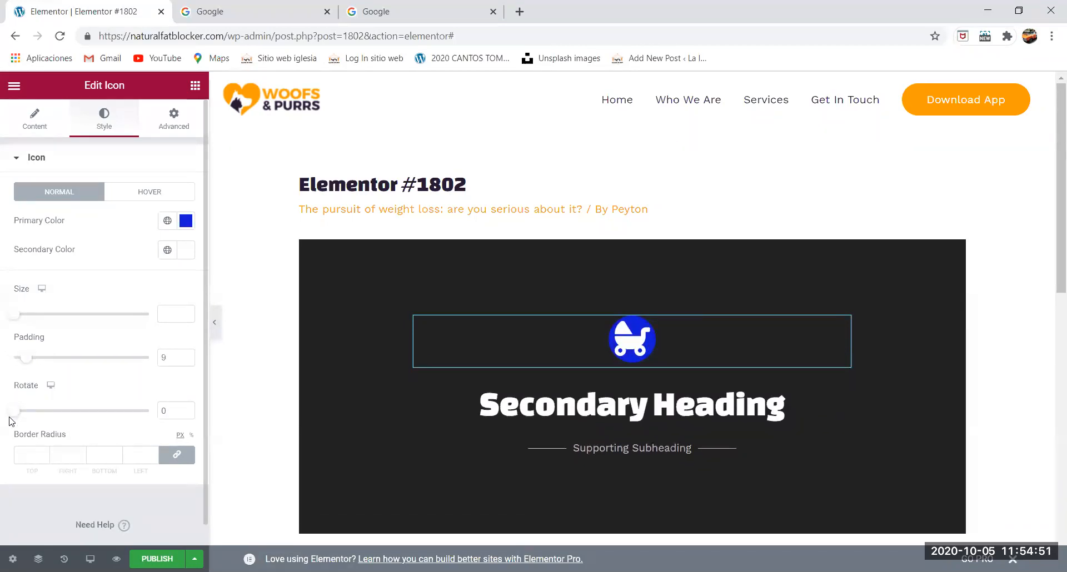
pyautogui.moveTo(16, 418); pyautogui.dragTo(121, 416)
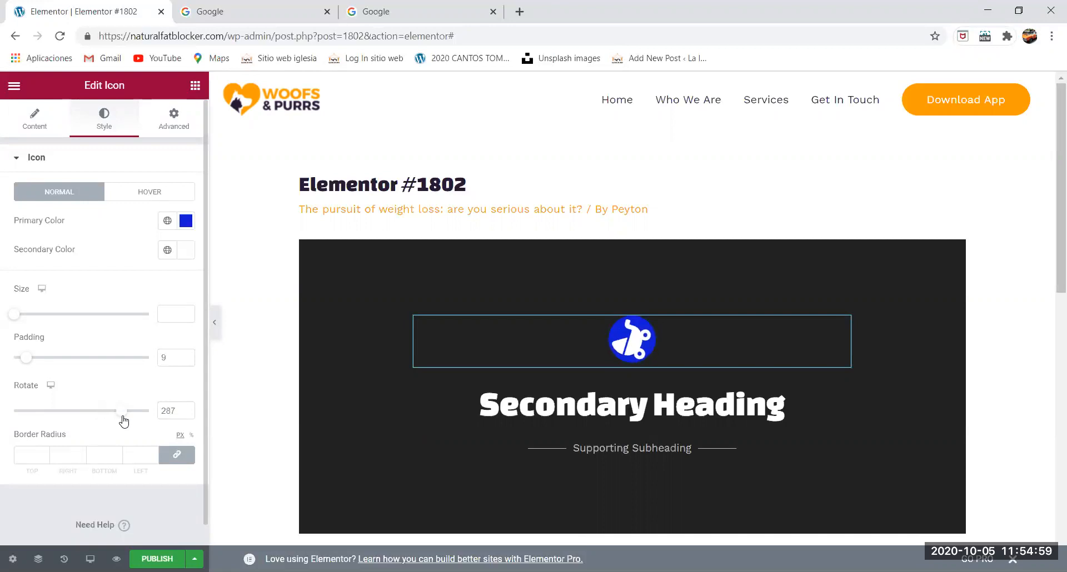
pyautogui.scroll(-1, 37, 441)
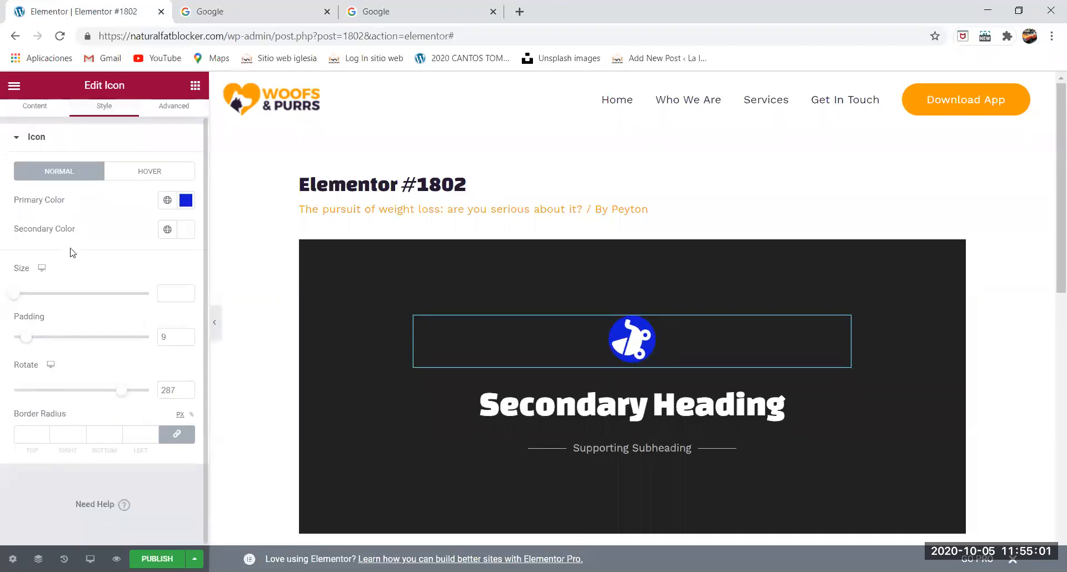
pyautogui.scroll(1, 34, 144)
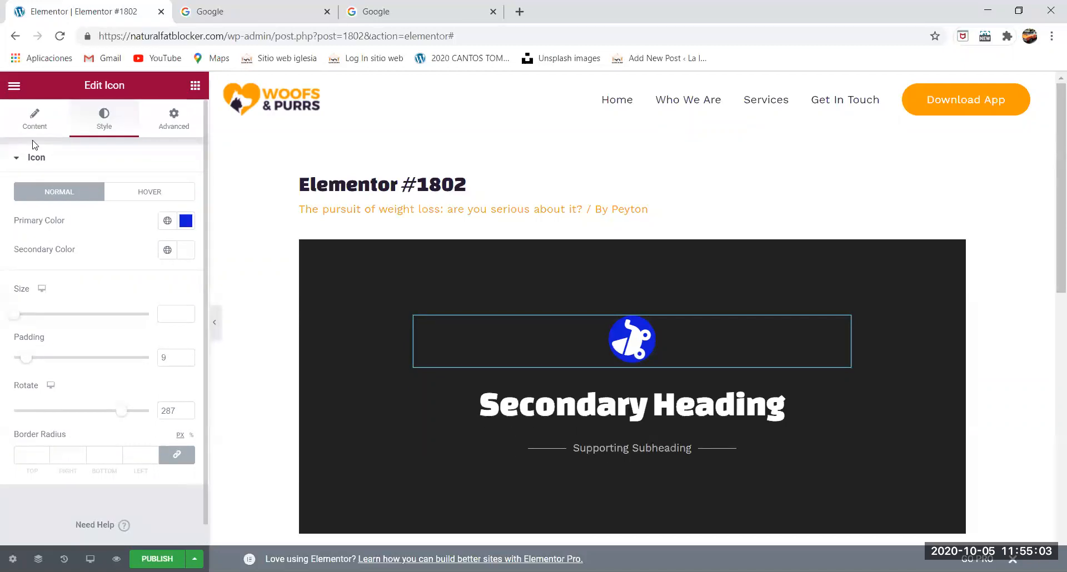
pyautogui.click(34, 121)
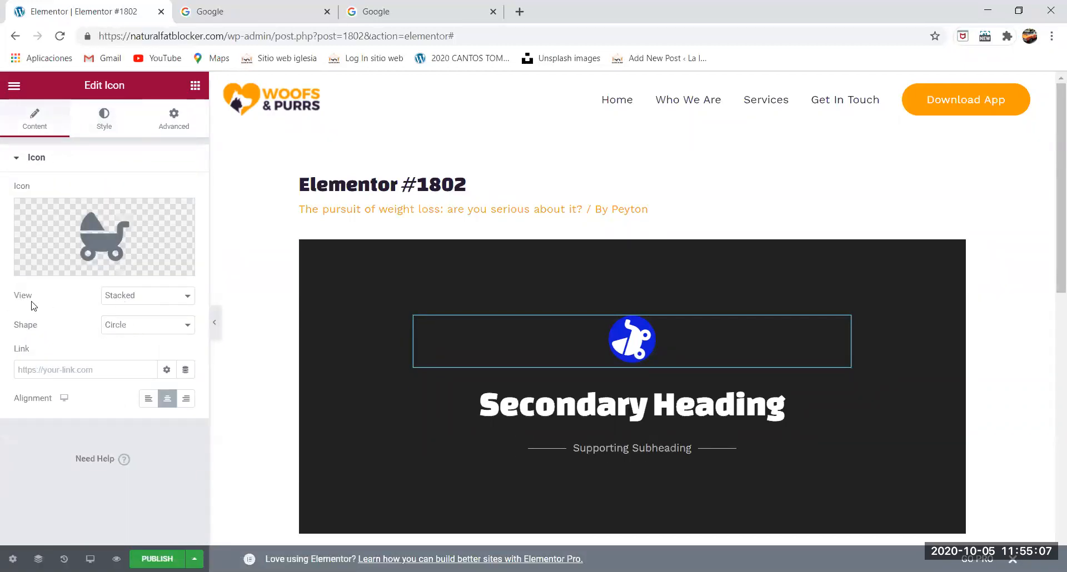
pyautogui.click(106, 122)
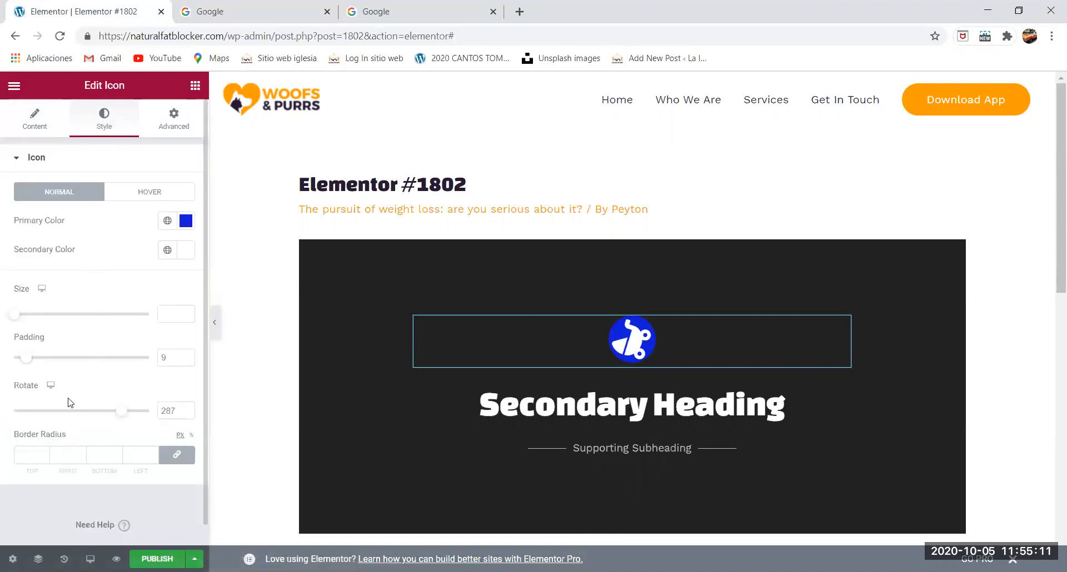
# - Raise the icon's linked border radius to 44 px on all sides
pyautogui.scroll(-1, 71, 402)
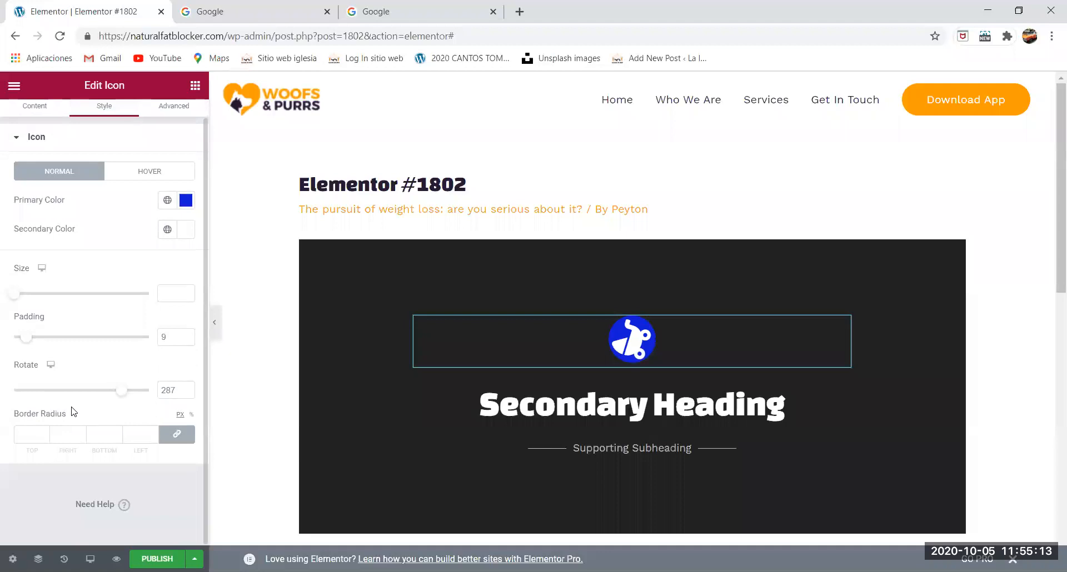
pyautogui.click(44, 431)
pyautogui.click(46, 432)
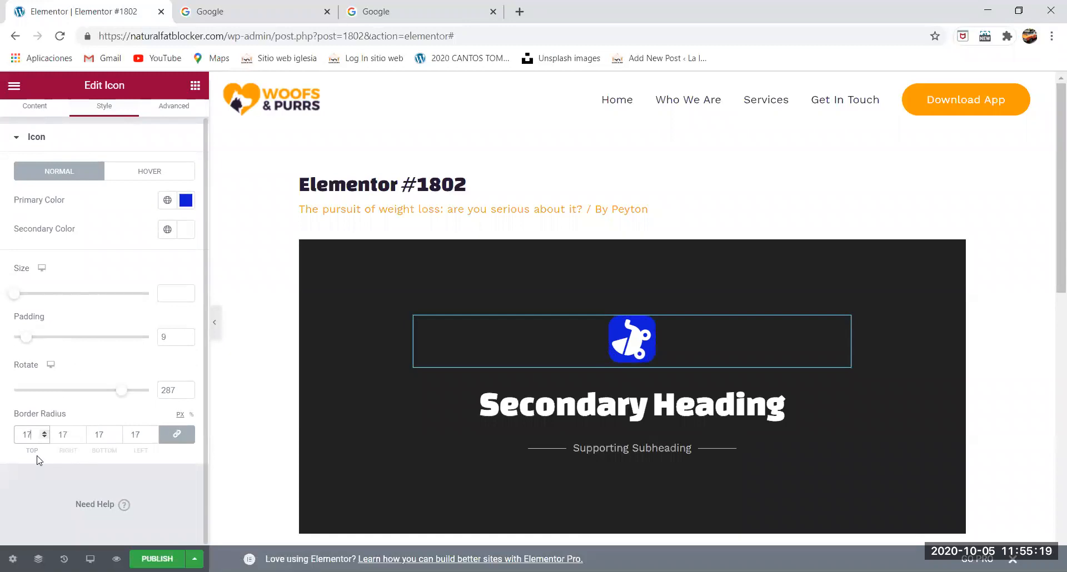
pyautogui.click(44, 431)
pyautogui.click(44, 431)
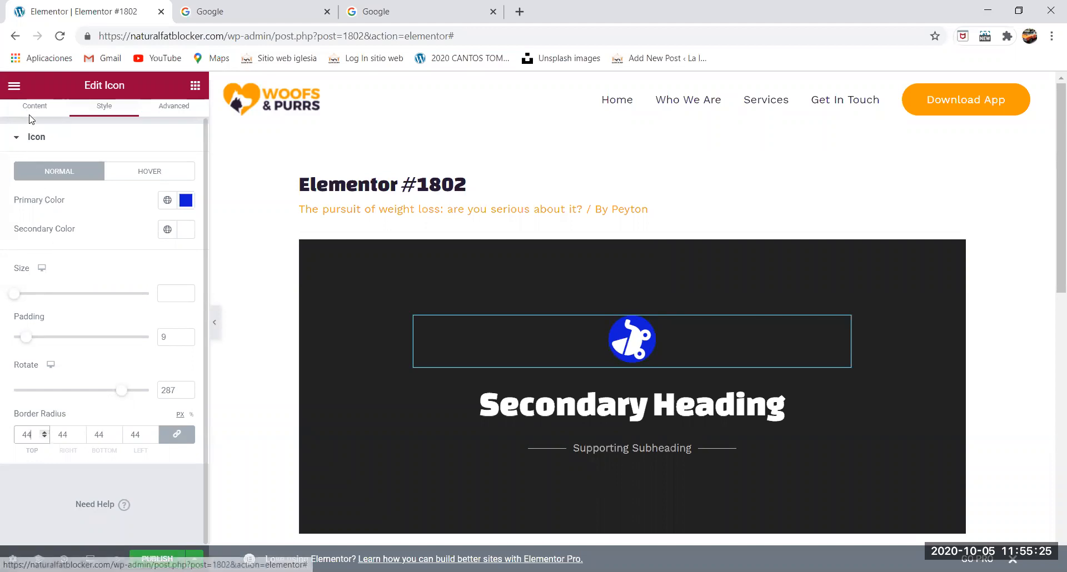
# - Change the icon's view from Stacked to Framed
pyautogui.scroll(1, 33, 129)
pyautogui.click(33, 129)
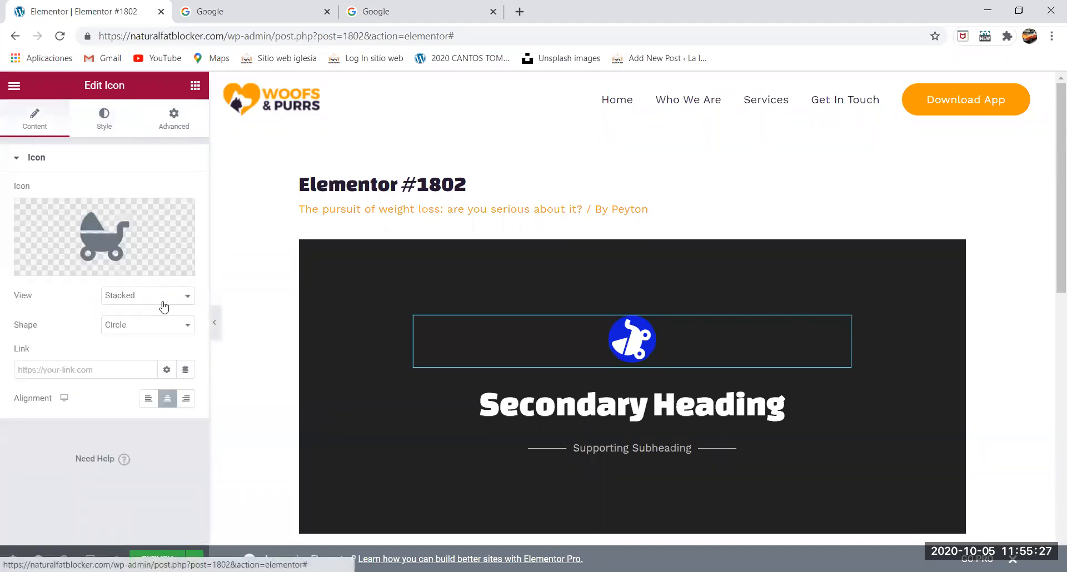
pyautogui.click(131, 302)
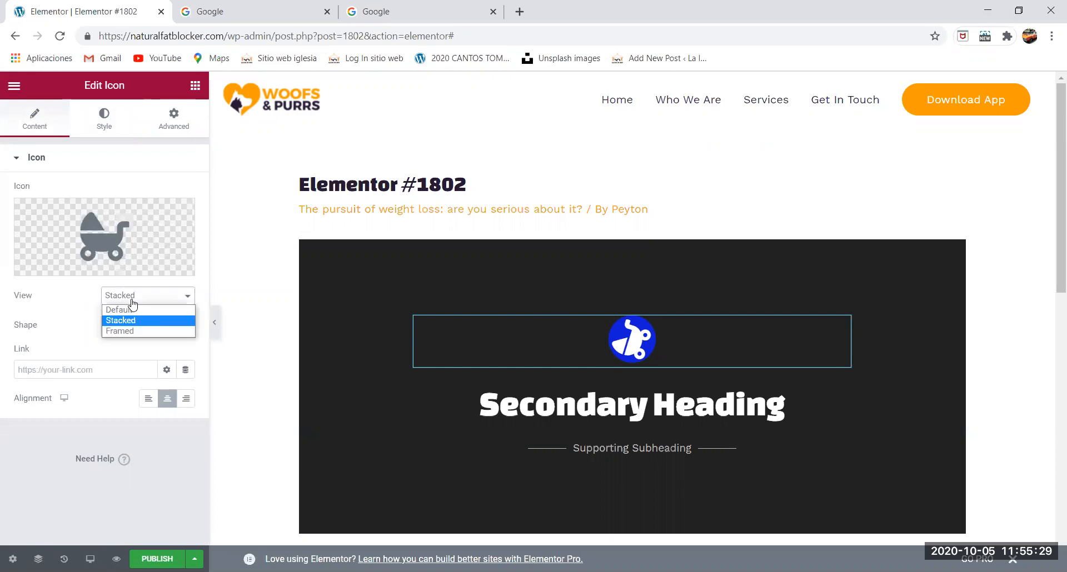
pyautogui.click(129, 331)
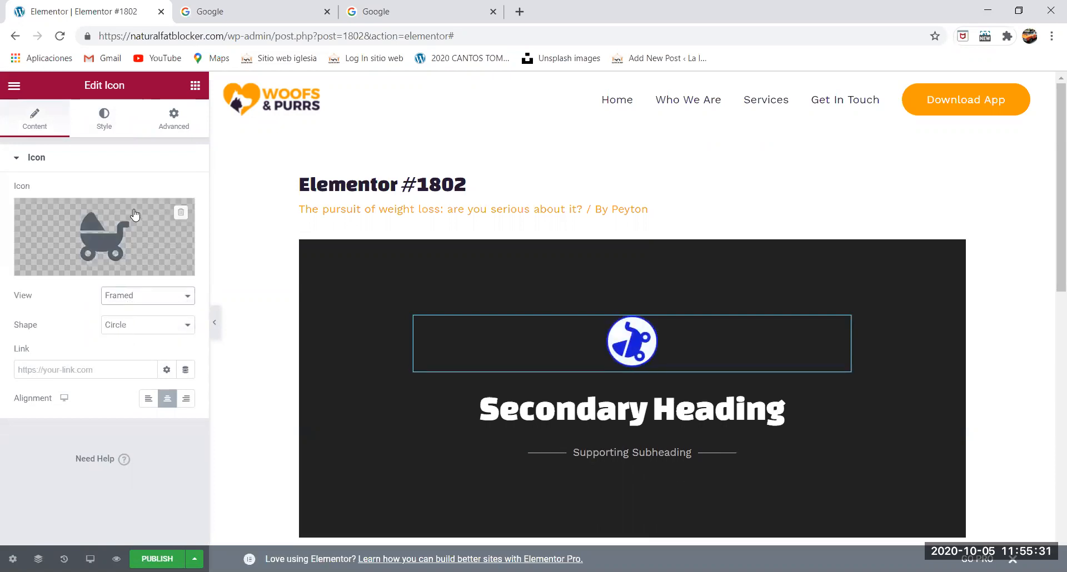
# - Reset the framed icon's rotation to 0
pyautogui.click(105, 117)
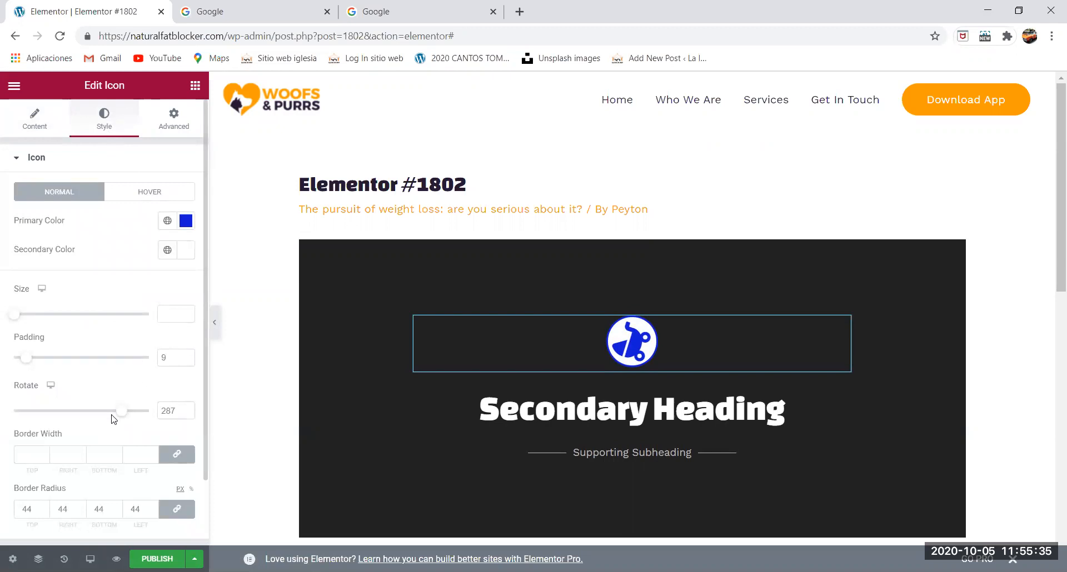
pyautogui.moveTo(112, 415); pyautogui.dragTo(13, 431)
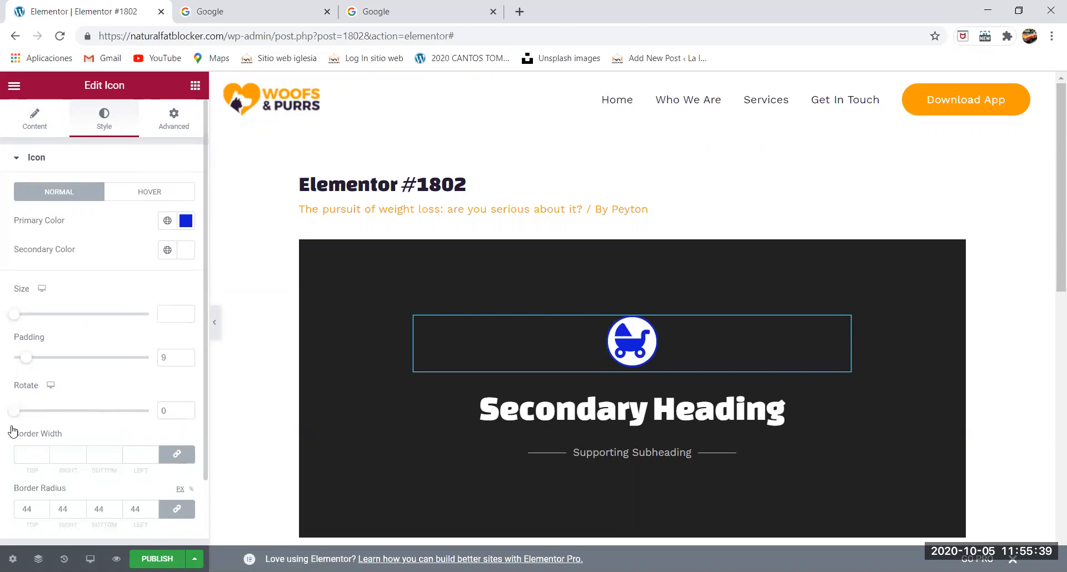
pyautogui.scroll(-2, 39, 428)
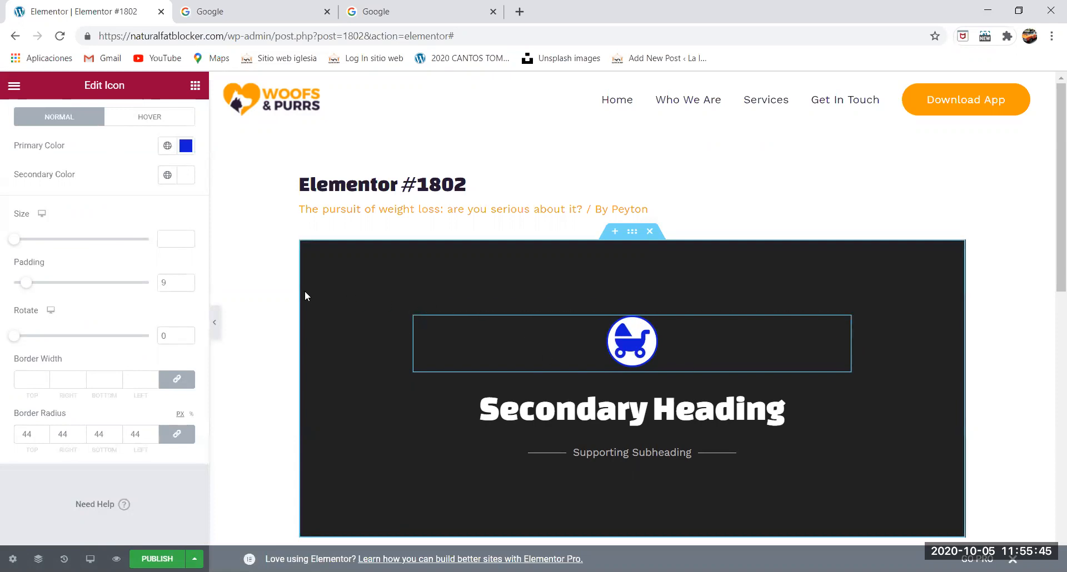
pyautogui.scroll(2, 133, 225)
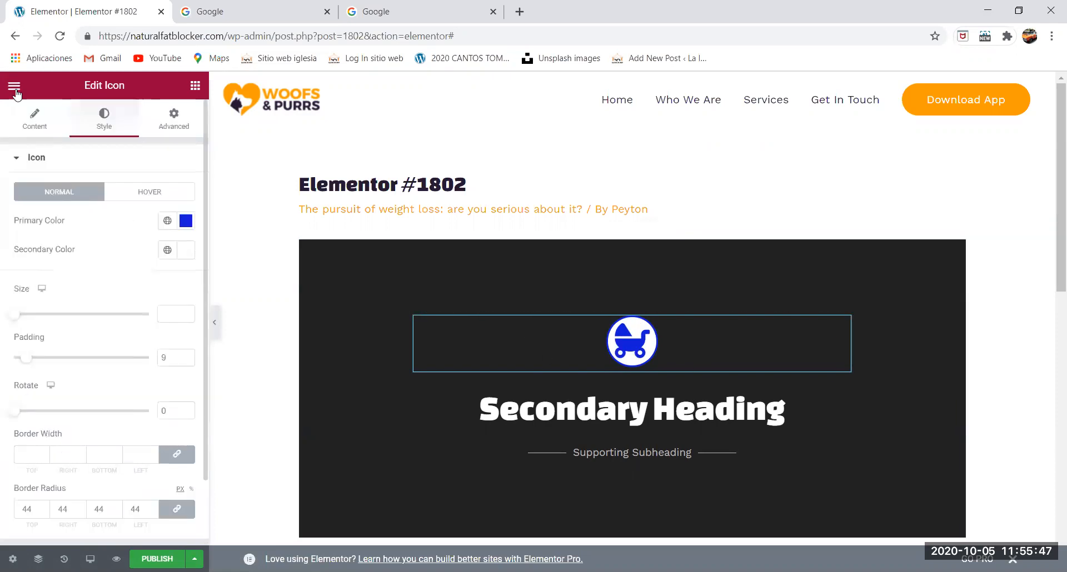
pyautogui.click(31, 113)
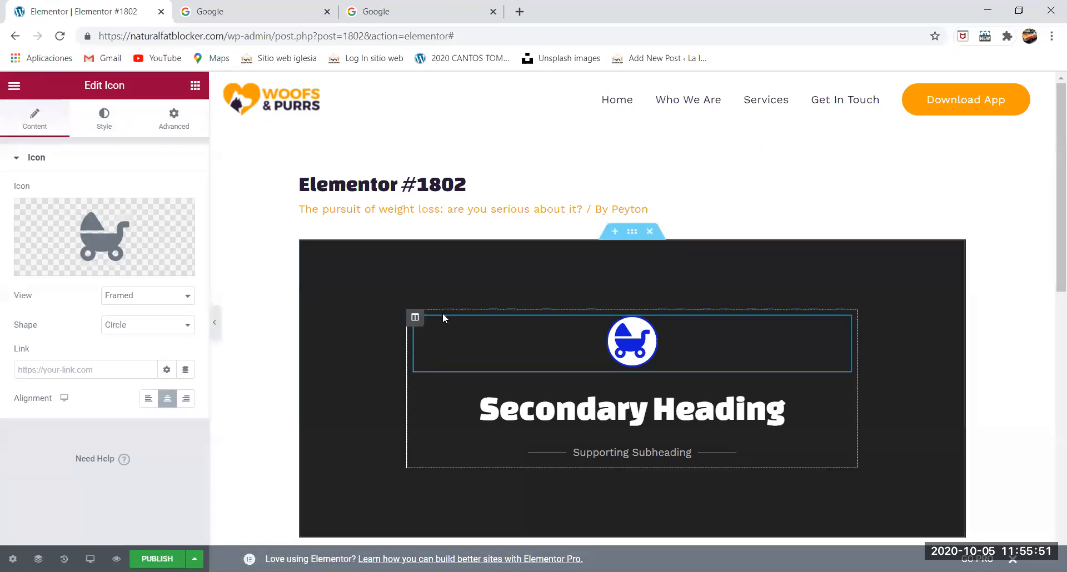
# - Set the framed icon's border width to -2 and its border radius to 27 px on all sides
pyautogui.click(102, 117)
pyautogui.scroll(-1, 50, 445)
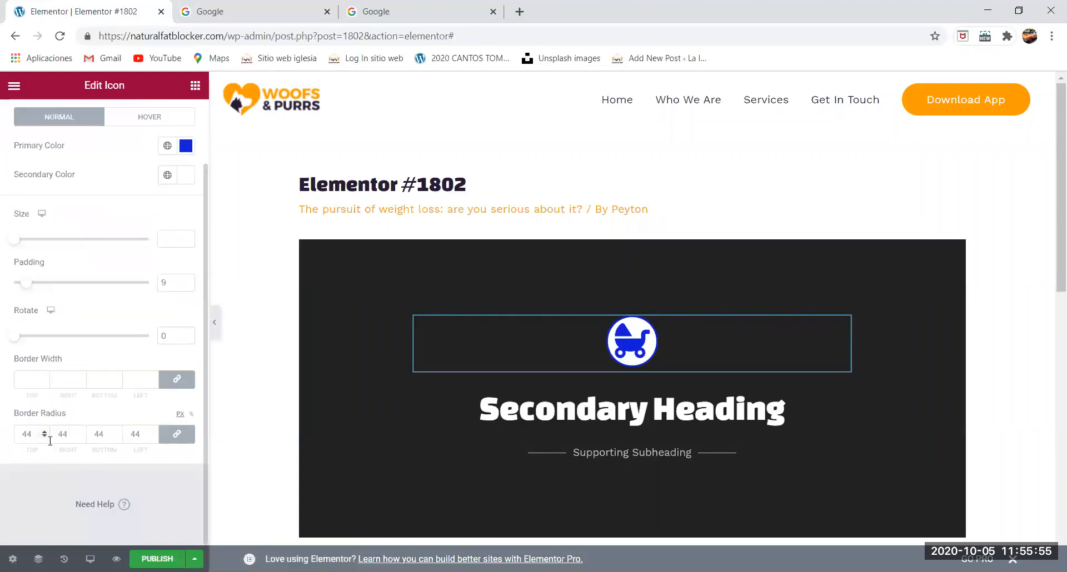
pyautogui.moveTo(44, 380); pyautogui.dragTo(45, 383)
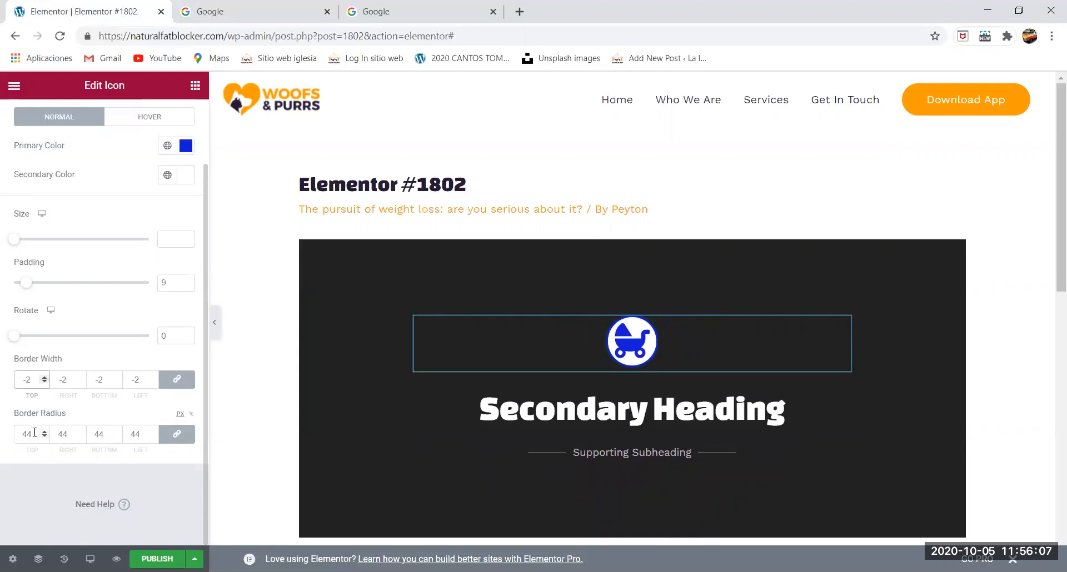
pyautogui.moveTo(44, 437); pyautogui.dragTo(43, 438)
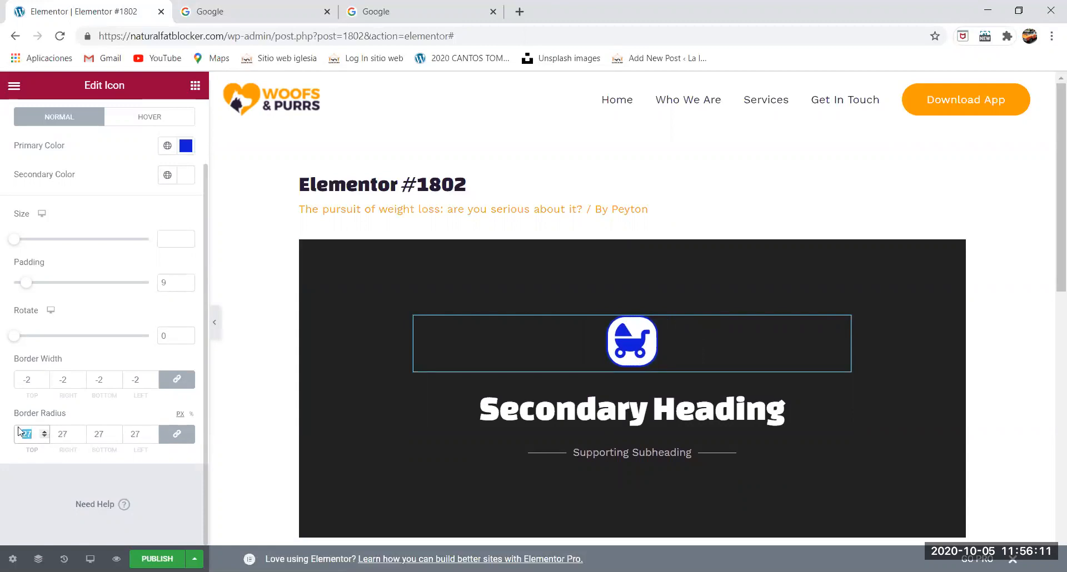
# - Keep the Framed view and change the icon's shape to Square
pyautogui.scroll(3, 57, 117)
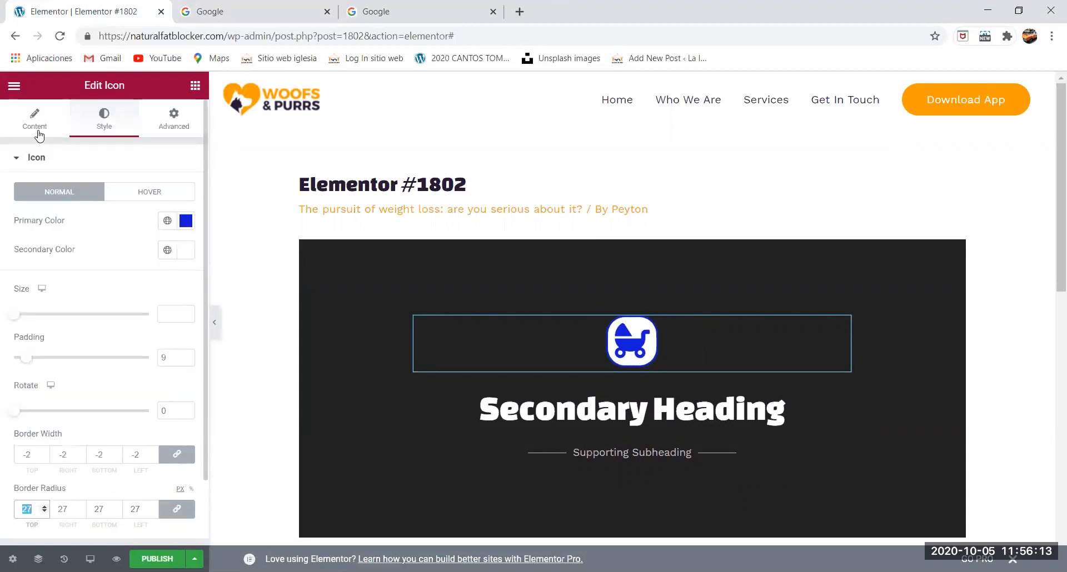
pyautogui.click(36, 128)
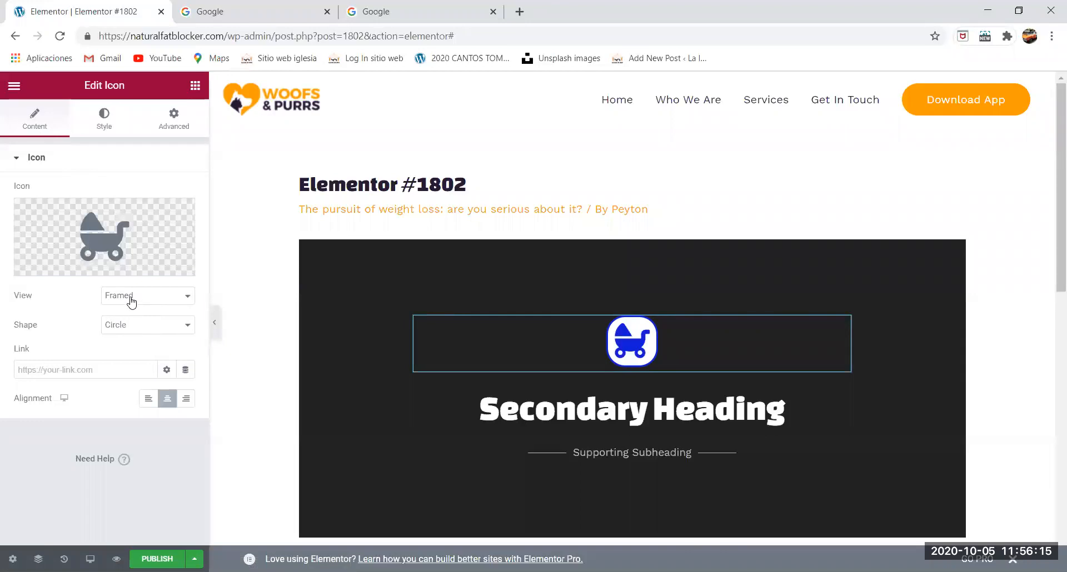
pyautogui.click(130, 297)
pyautogui.click(107, 322)
pyautogui.click(112, 324)
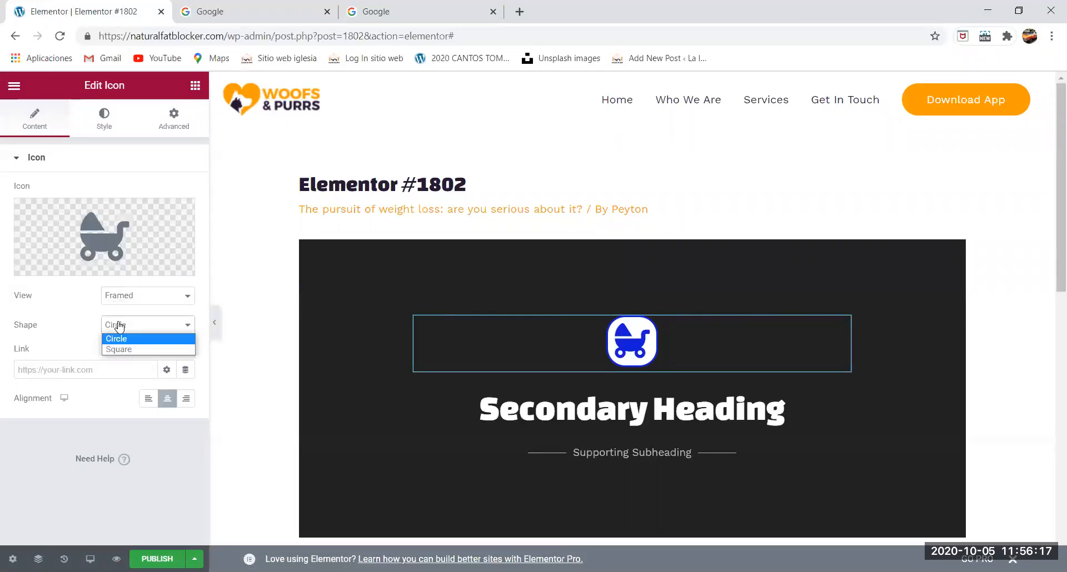
pyautogui.click(118, 350)
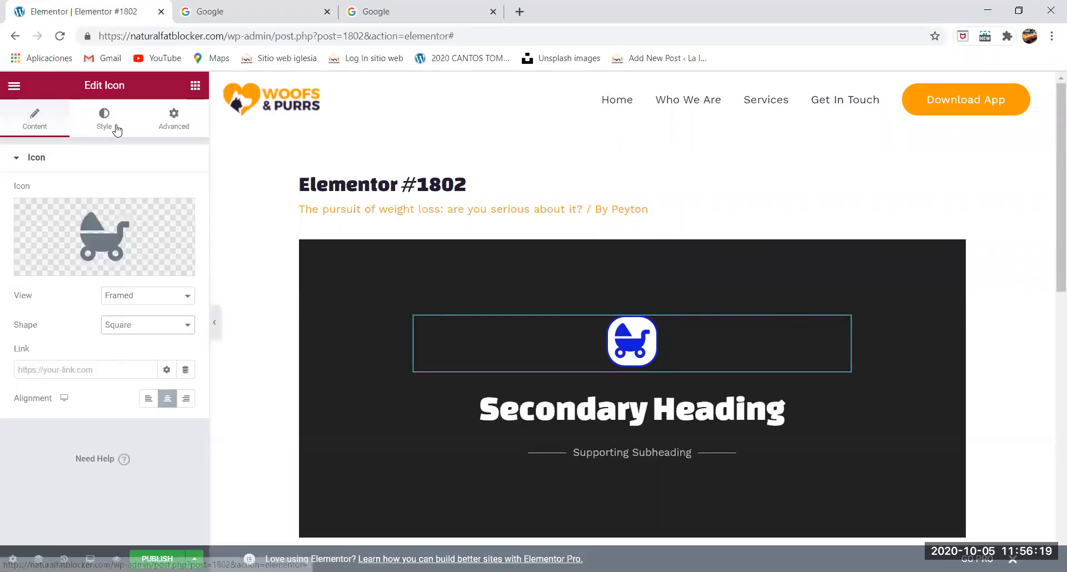
# - Clear the square icon's border radius and raise it to 61 px on all sides
pyautogui.click(111, 124)
pyautogui.scroll(-2, 52, 514)
pyautogui.click(24, 436)
pyautogui.doubleClick(24, 436)
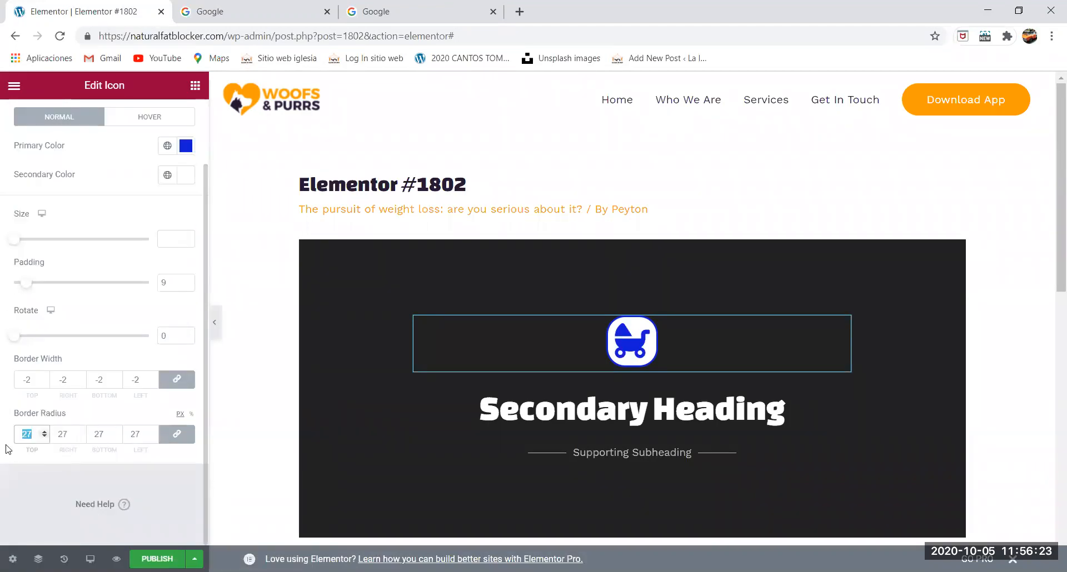
pyautogui.press('BackSpace')
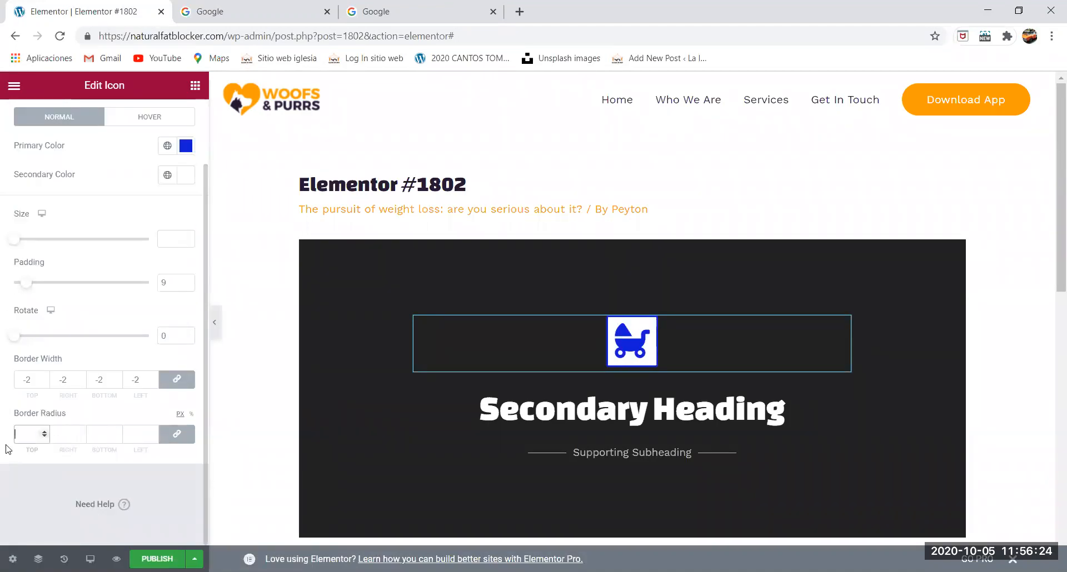
pyautogui.click(42, 433)
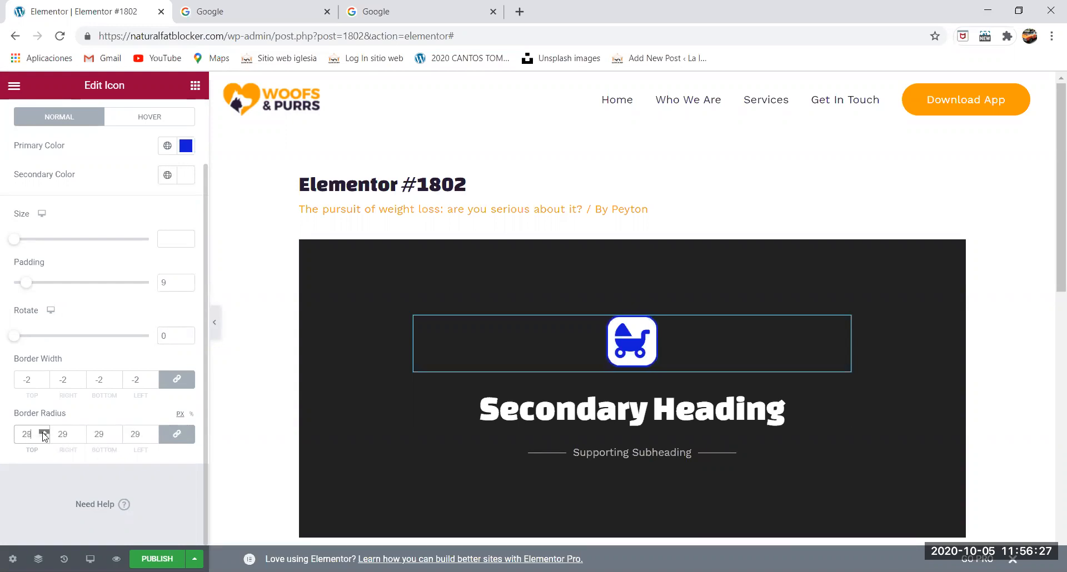
pyautogui.moveTo(42, 433); pyautogui.dragTo(42, 433)
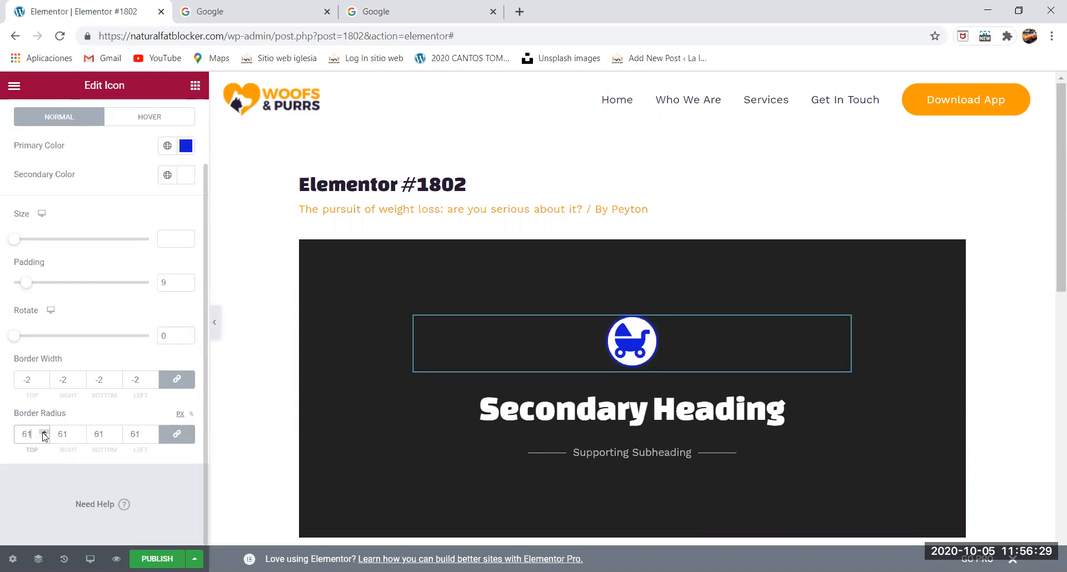